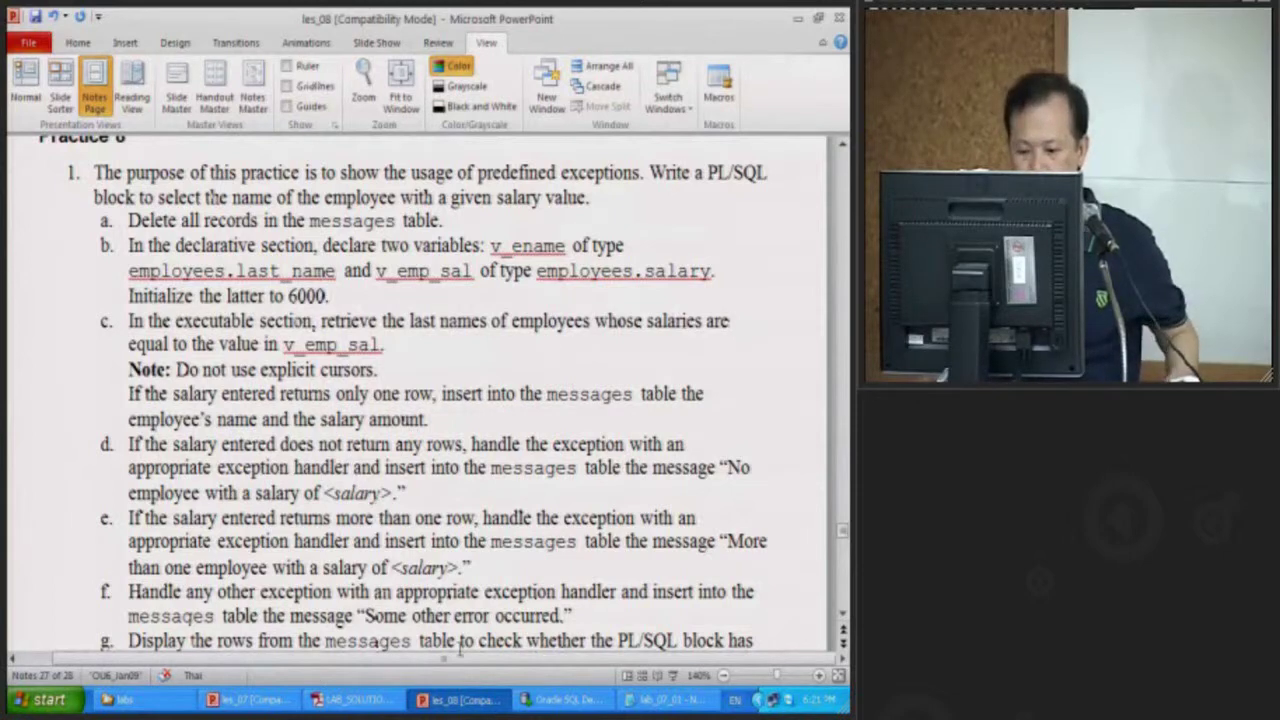
Switch to the file explorer and browse through Chula_PL2012 and Part1 to the soln folder in Labs_Part1
left_click(118, 699)
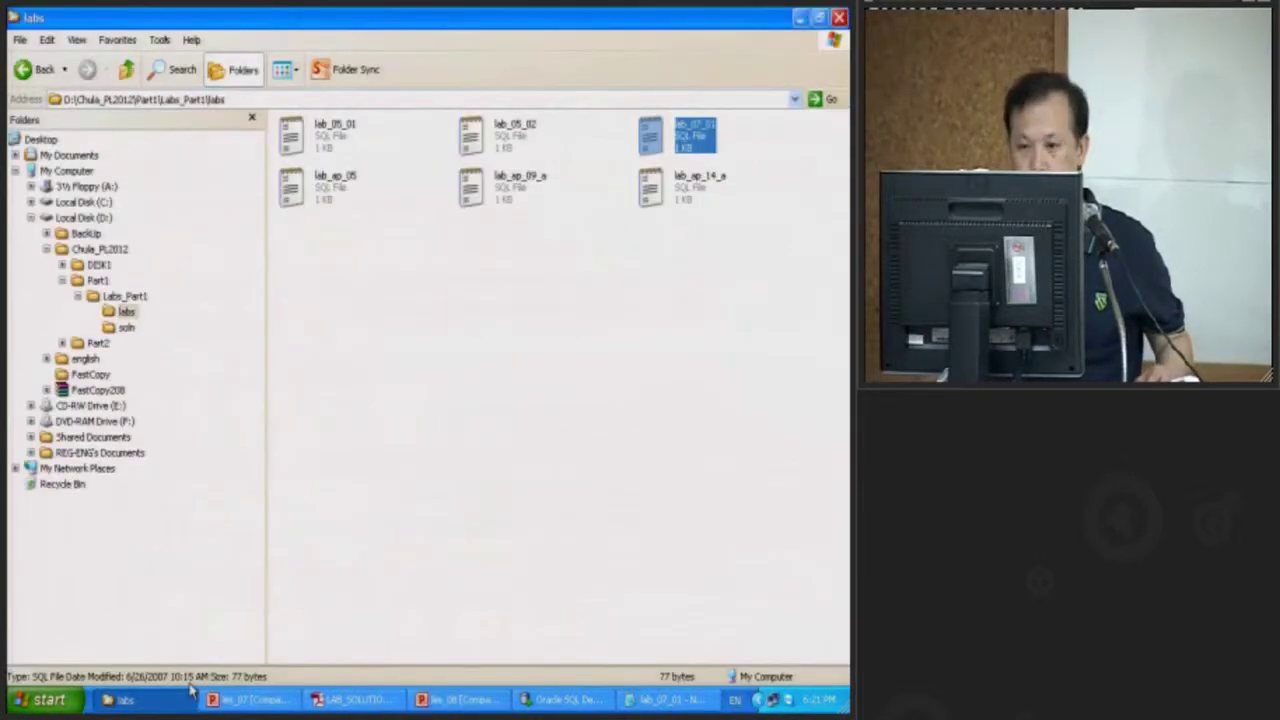
left_click(38, 72)
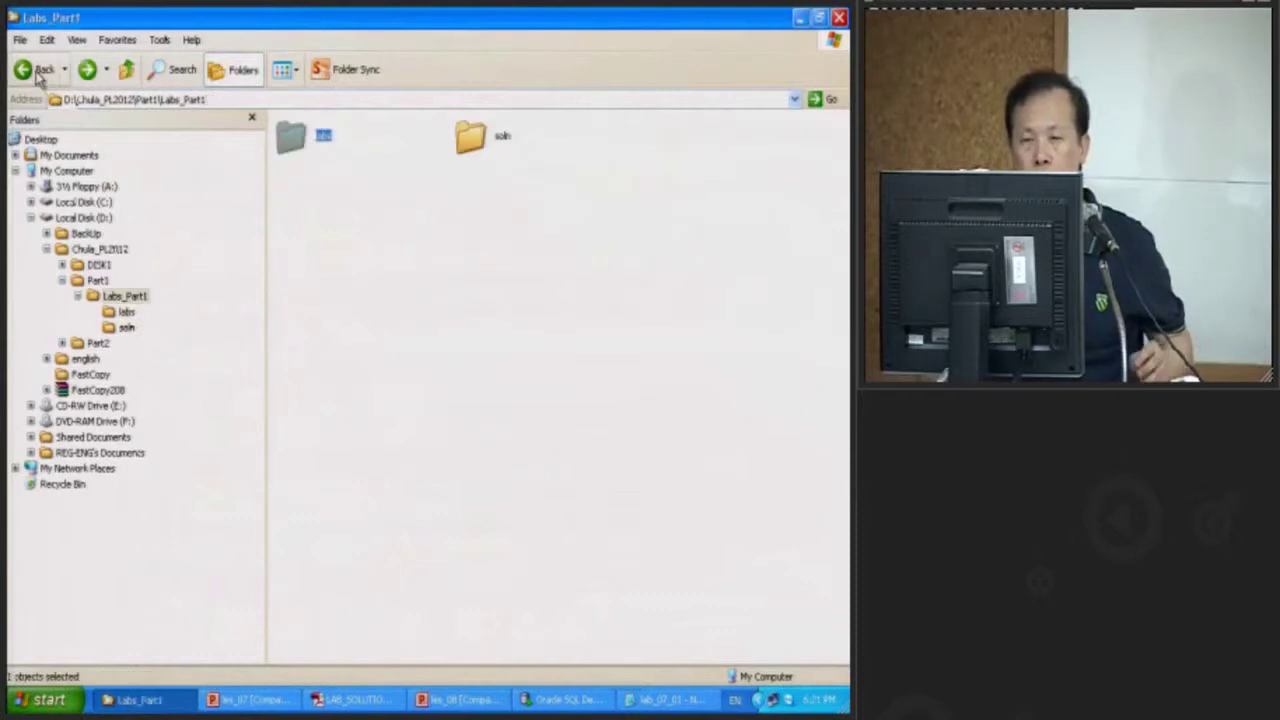
left_click(95, 252)
double_click(470, 136)
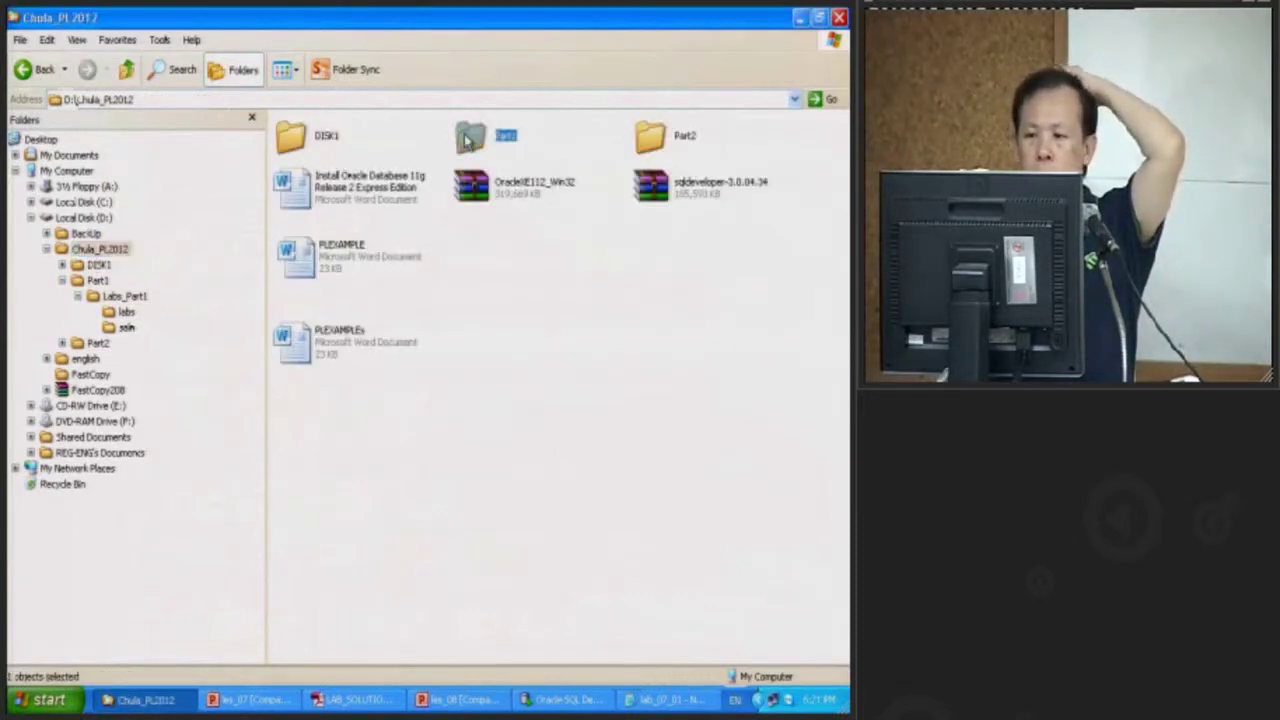
left_click(22, 66)
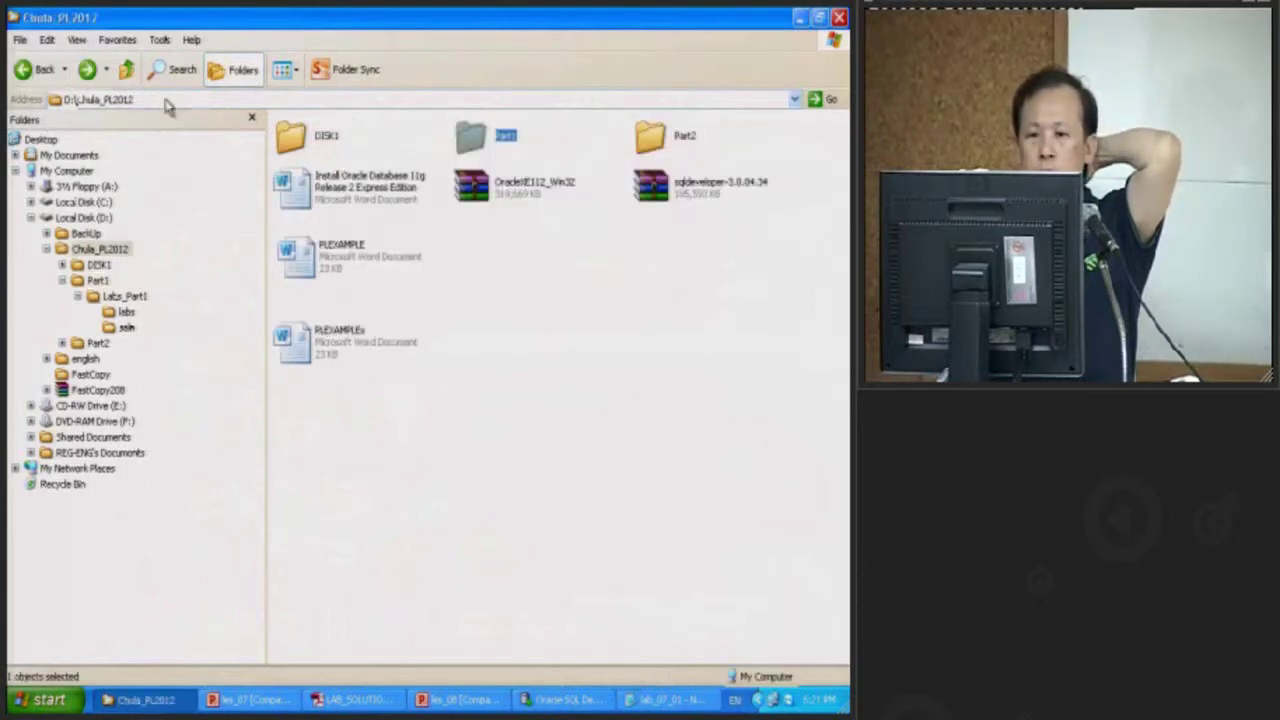
double_click(488, 138)
double_click(306, 138)
left_click(292, 138)
left_click(470, 136)
double_click(470, 136)
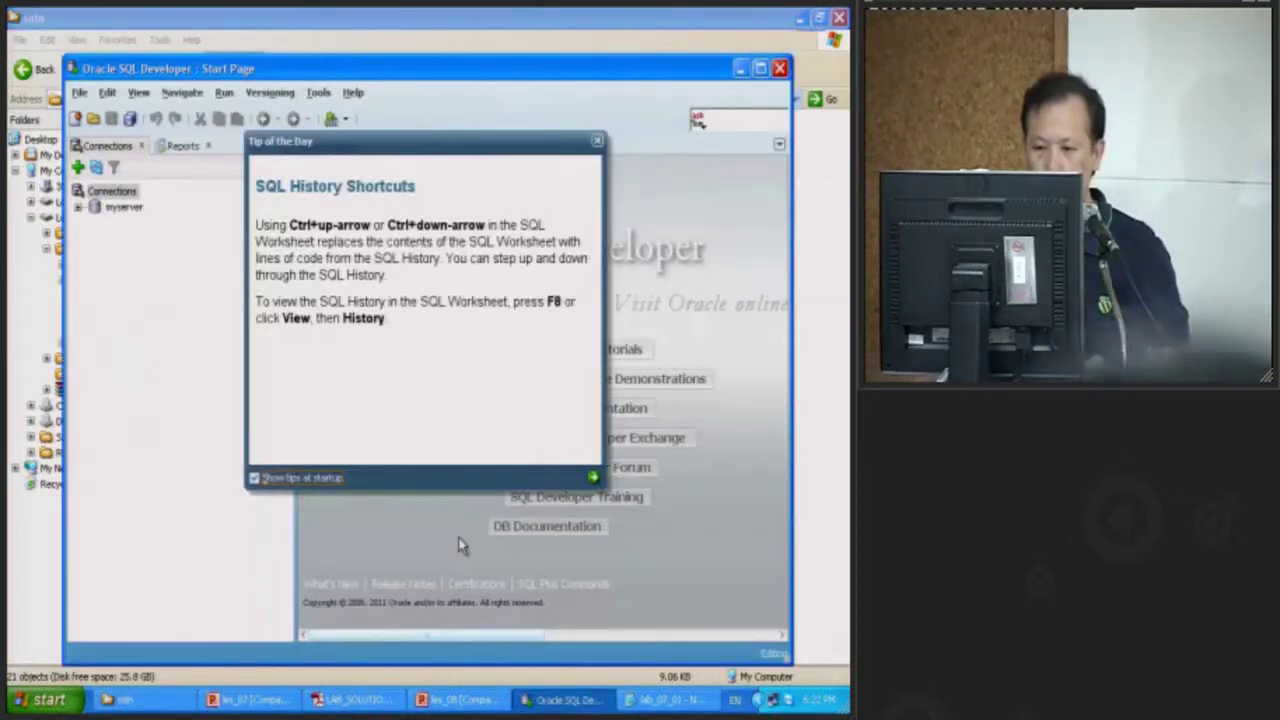
Dismiss the startup tip in Oracle SQL Developer and expand the myserver connection
left_click(597, 140)
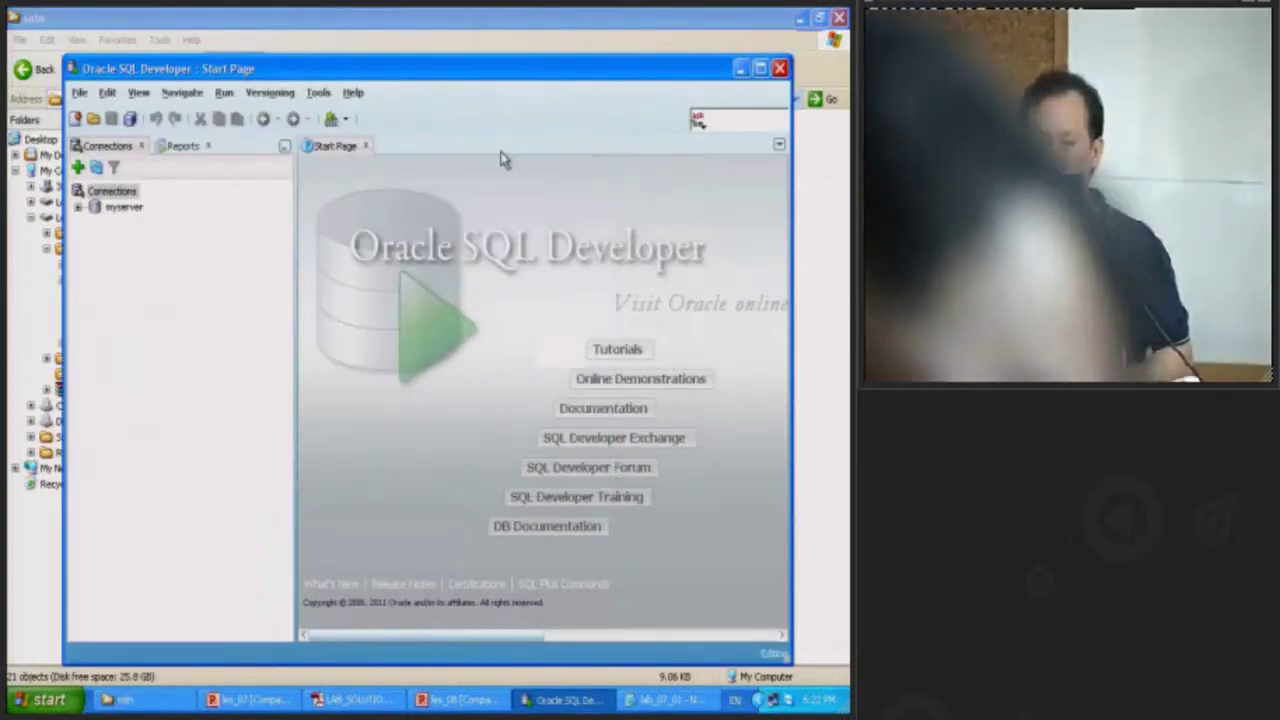
left_click(78, 206)
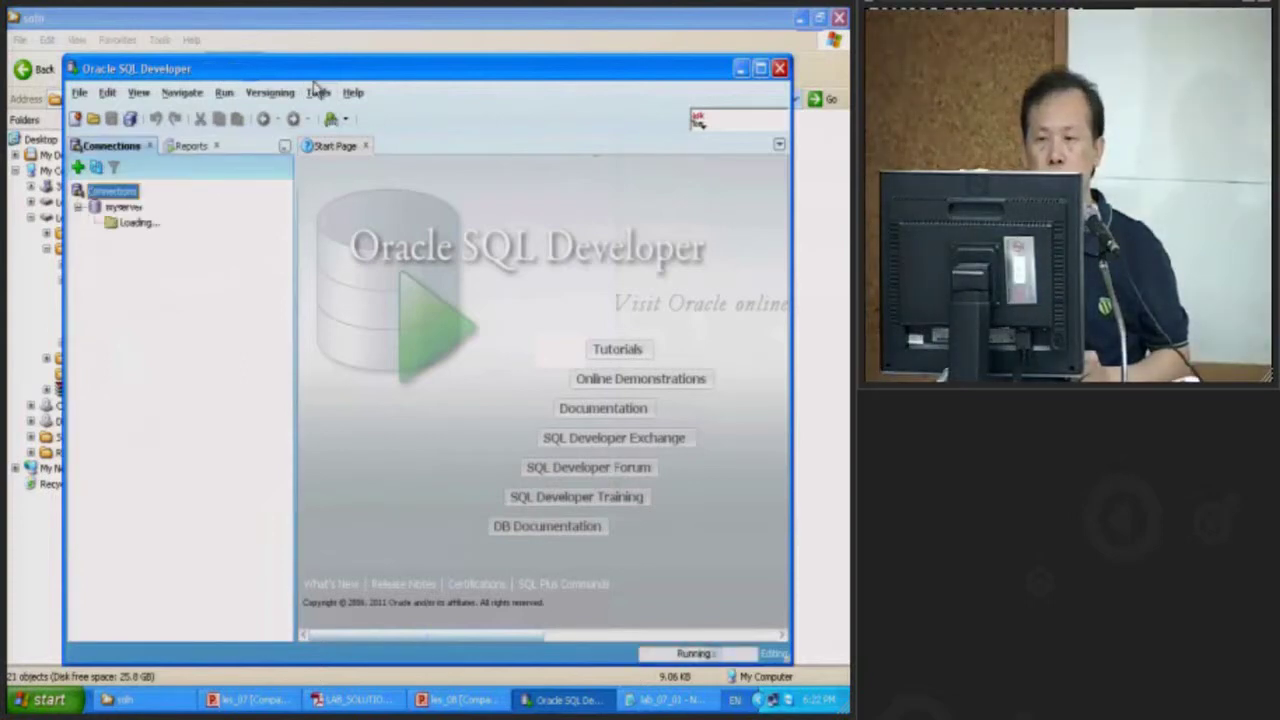
Open the SQL Developer preferences and examine the Debugger, Environment Log and Code Editor categories
left_click(318, 92)
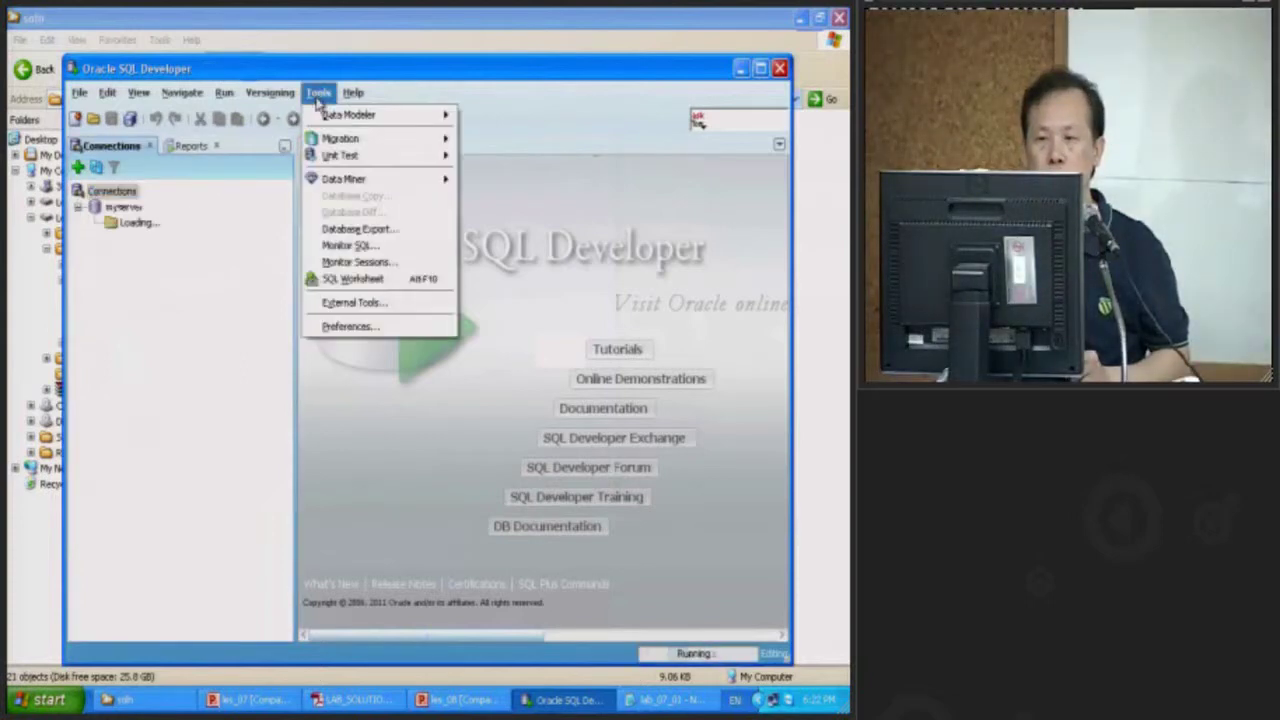
left_click(434, 340)
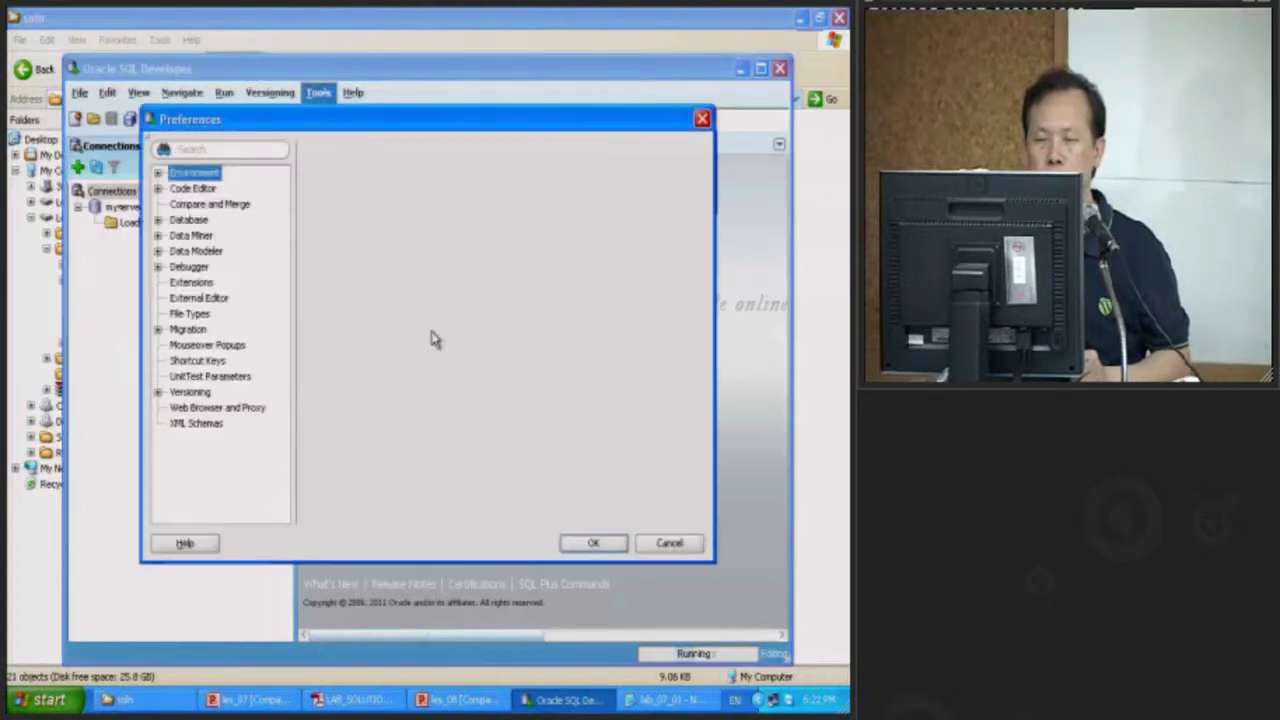
left_click(157, 269)
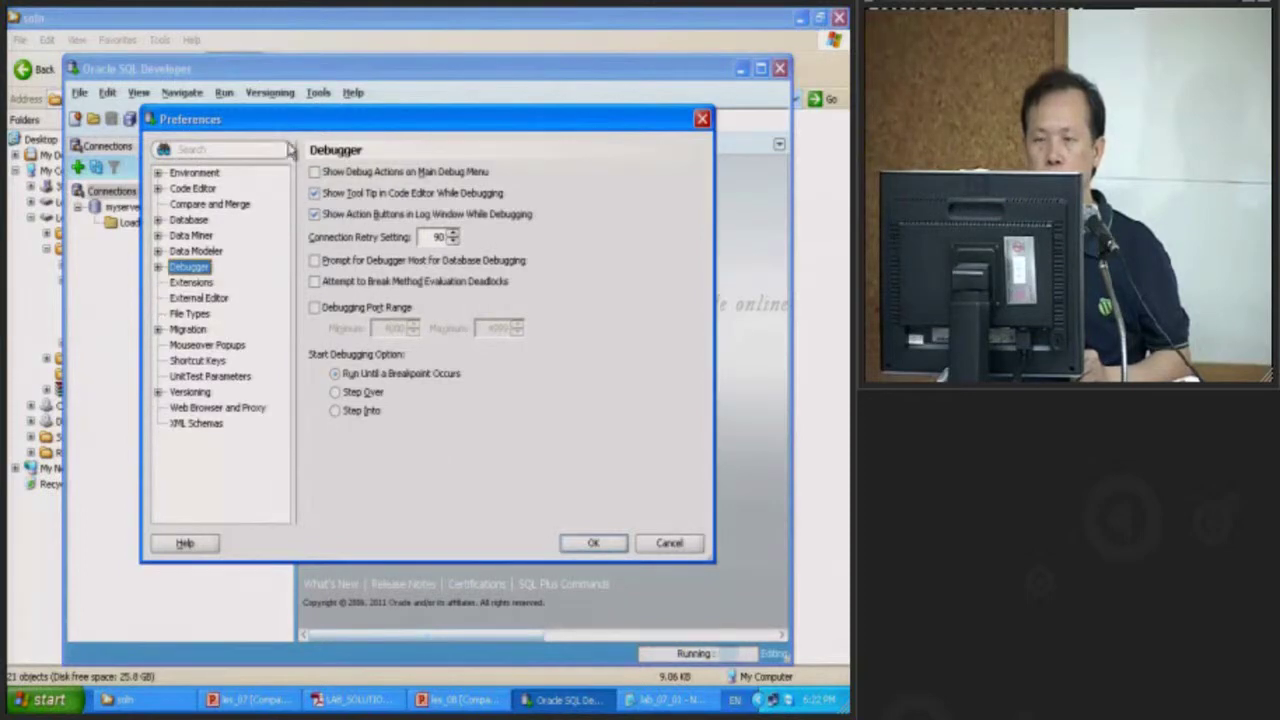
left_click_drag(303, 127, 269, 63)
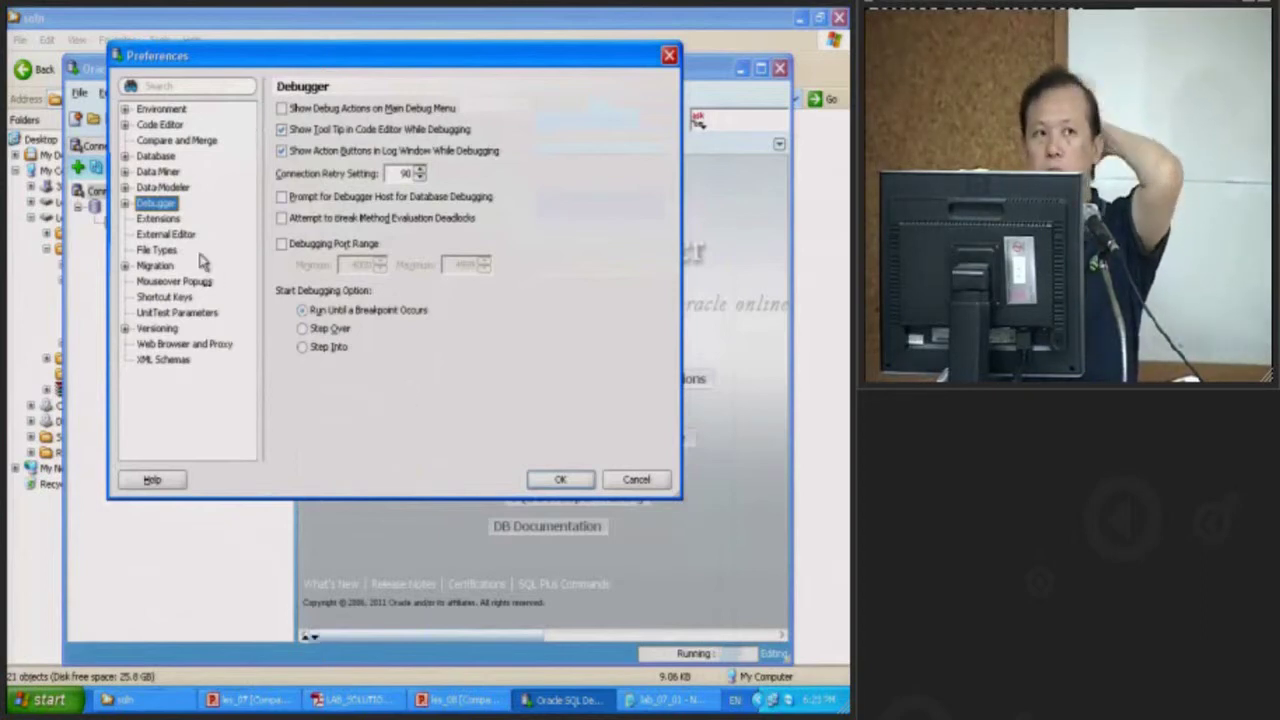
left_click(125, 109)
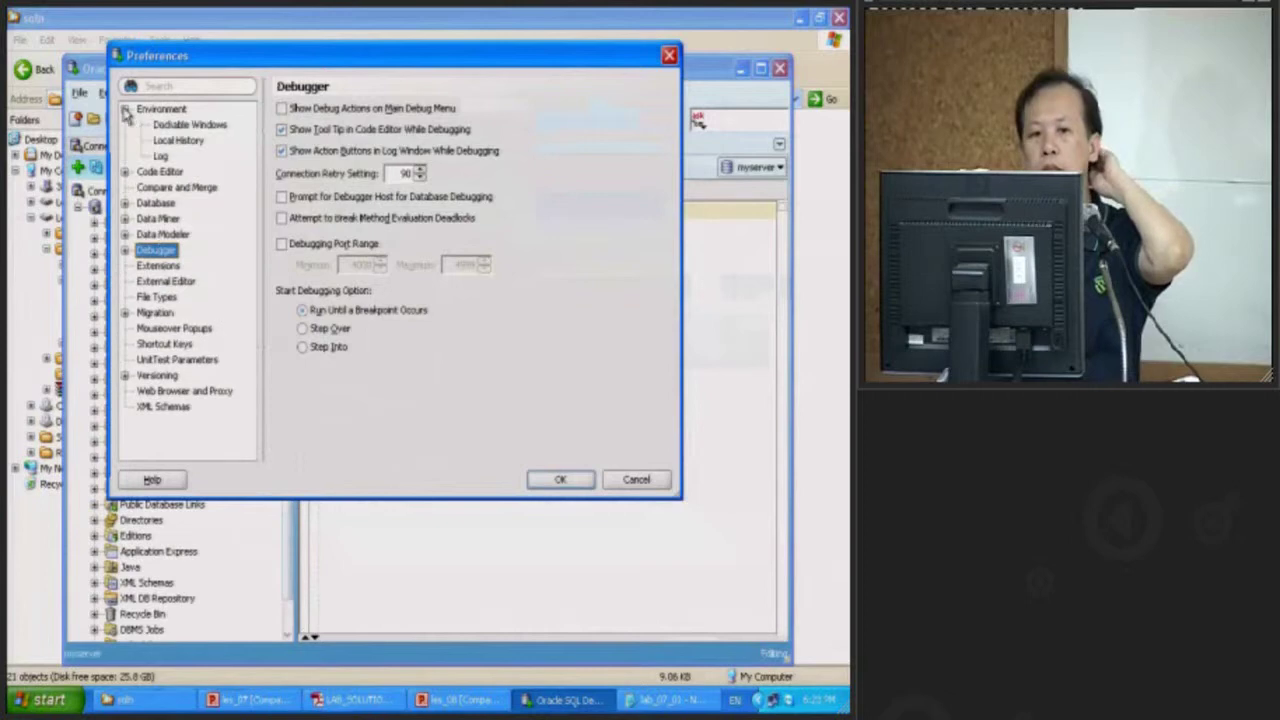
left_click(125, 172)
left_click(160, 157)
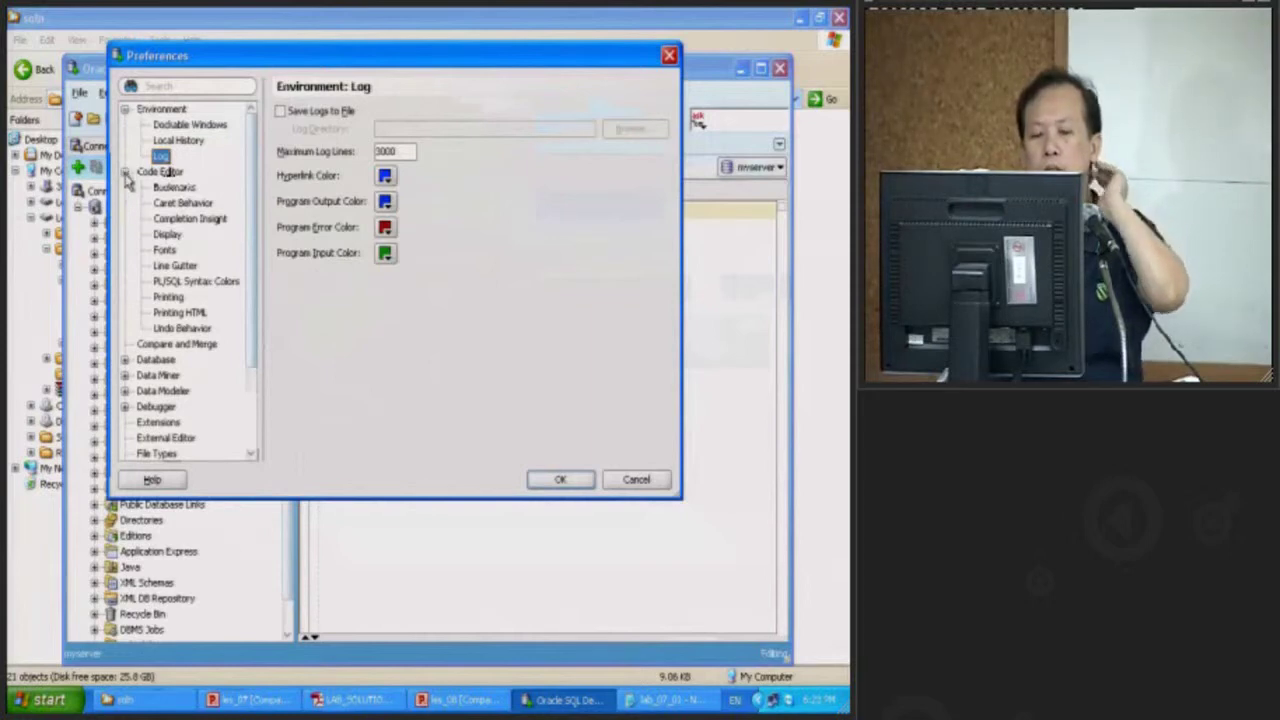
left_click(125, 172)
Examine the Database preferences, including Drag And Drop, Export/View DDL Options and Import
left_click(125, 203)
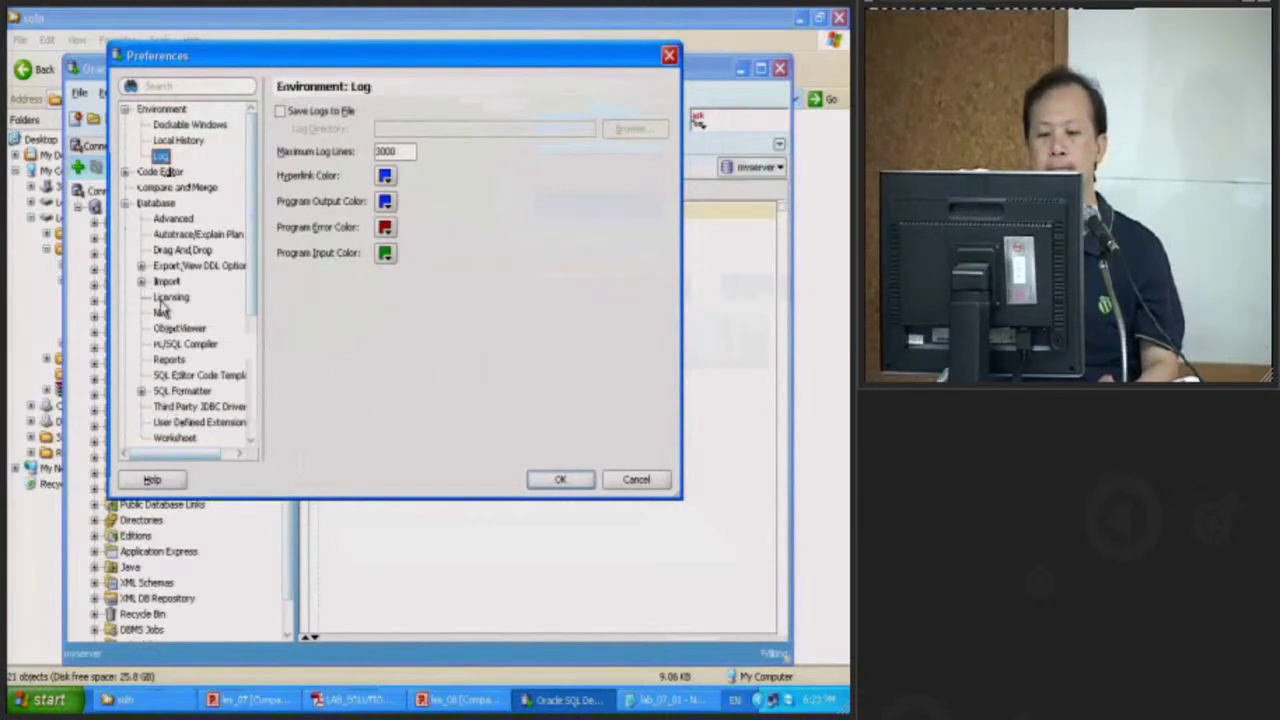
left_click(180, 250)
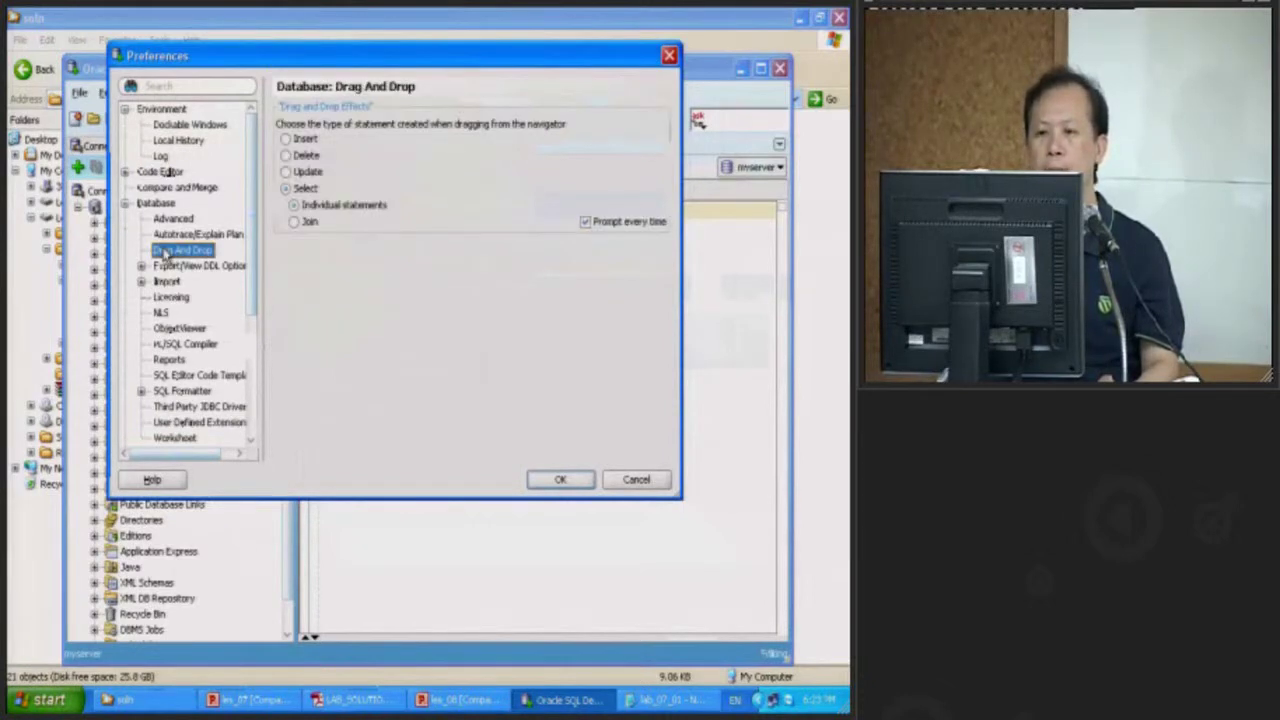
mouse_move(218, 455)
left_mouse_down()
mouse_move(236, 458)
mouse_move(190, 456)
mouse_move(234, 458)
left_mouse_up()
left_click(123, 266)
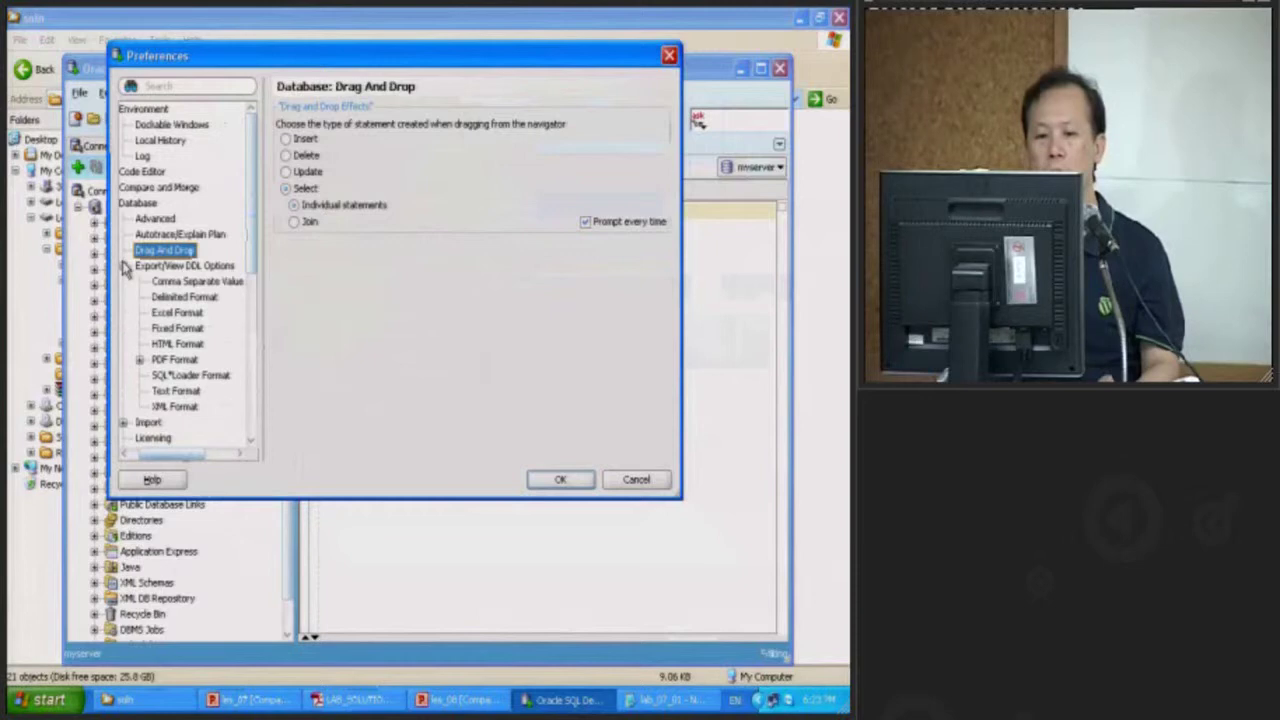
left_click(140, 360)
left_click(140, 360)
left_click(123, 266)
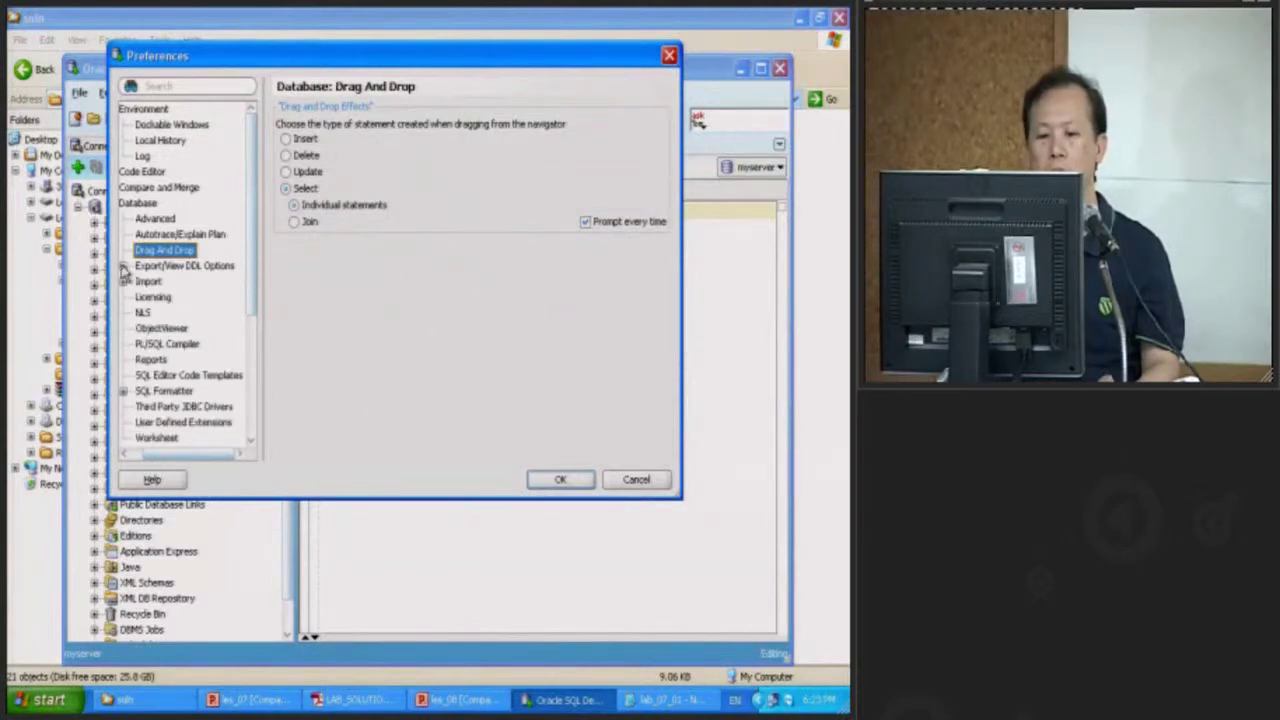
left_click(123, 282)
left_click(123, 283)
Try switching the Oracle Tuning Pack on and off for the myserver connection in the Database Licensing preferences
left_click(142, 298)
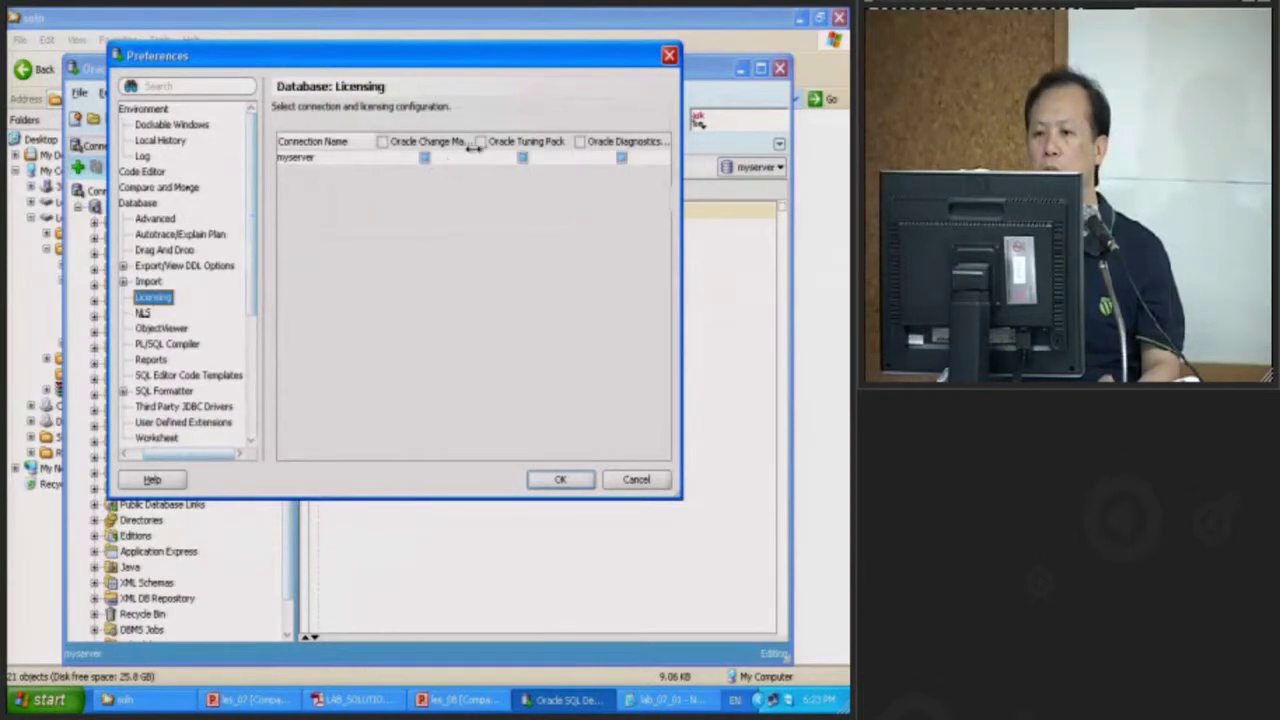
scroll(256, 280, "down", 3)
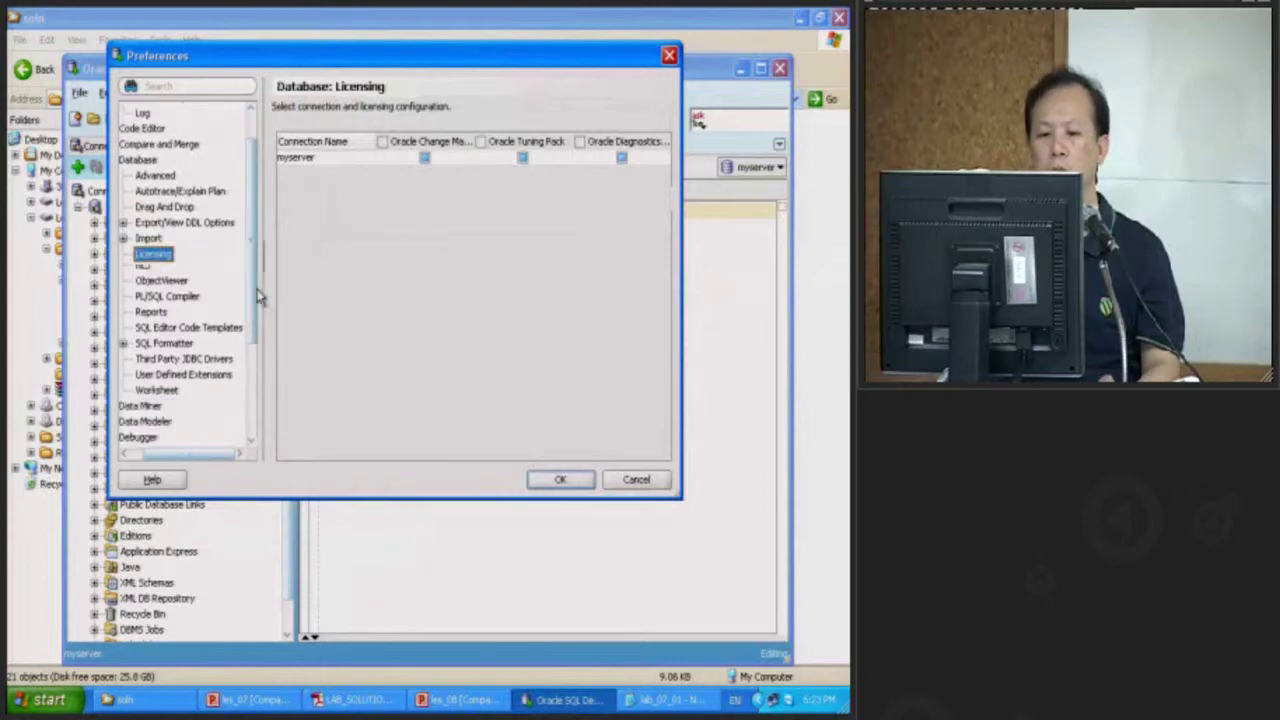
left_click(425, 162)
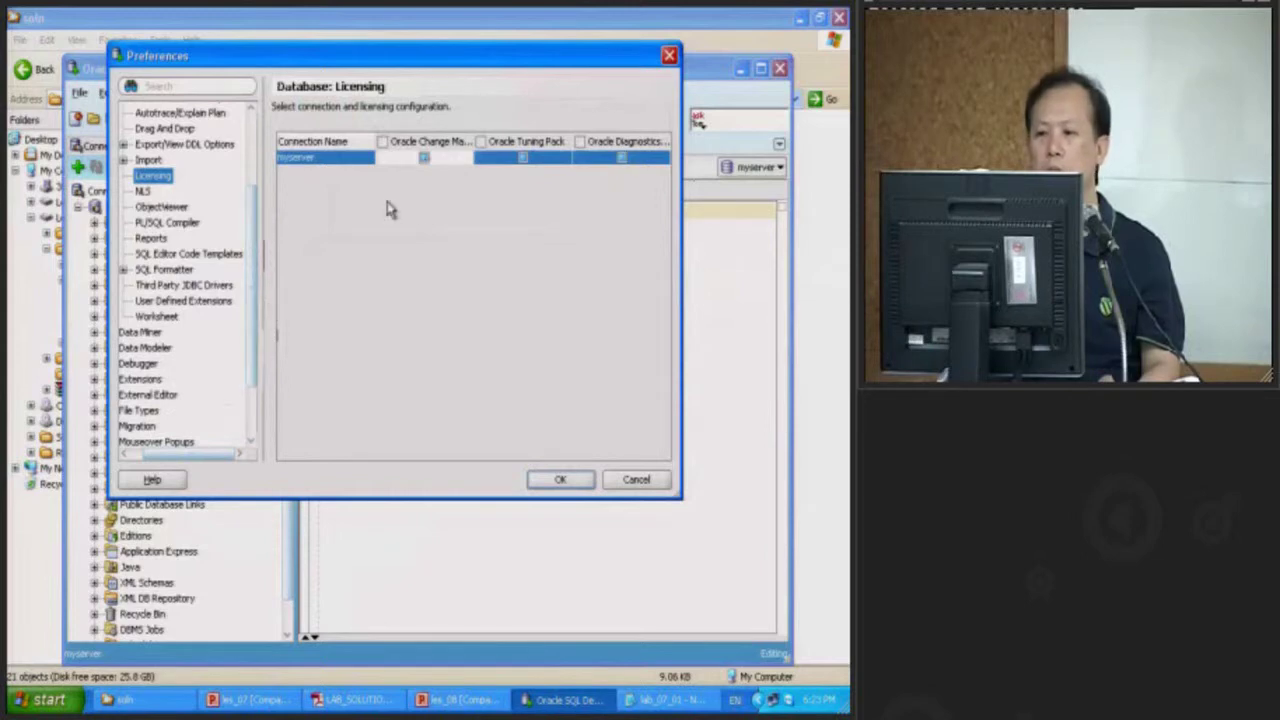
left_click(482, 145)
left_click(482, 145)
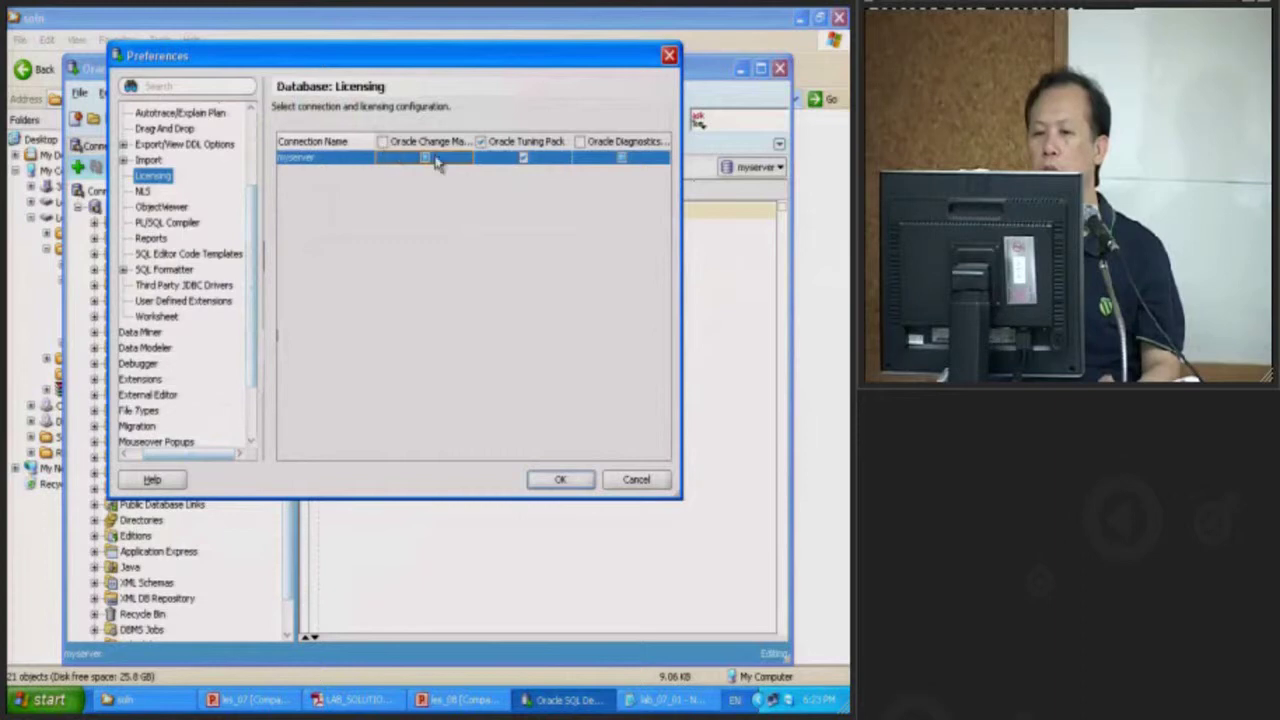
left_click(482, 145)
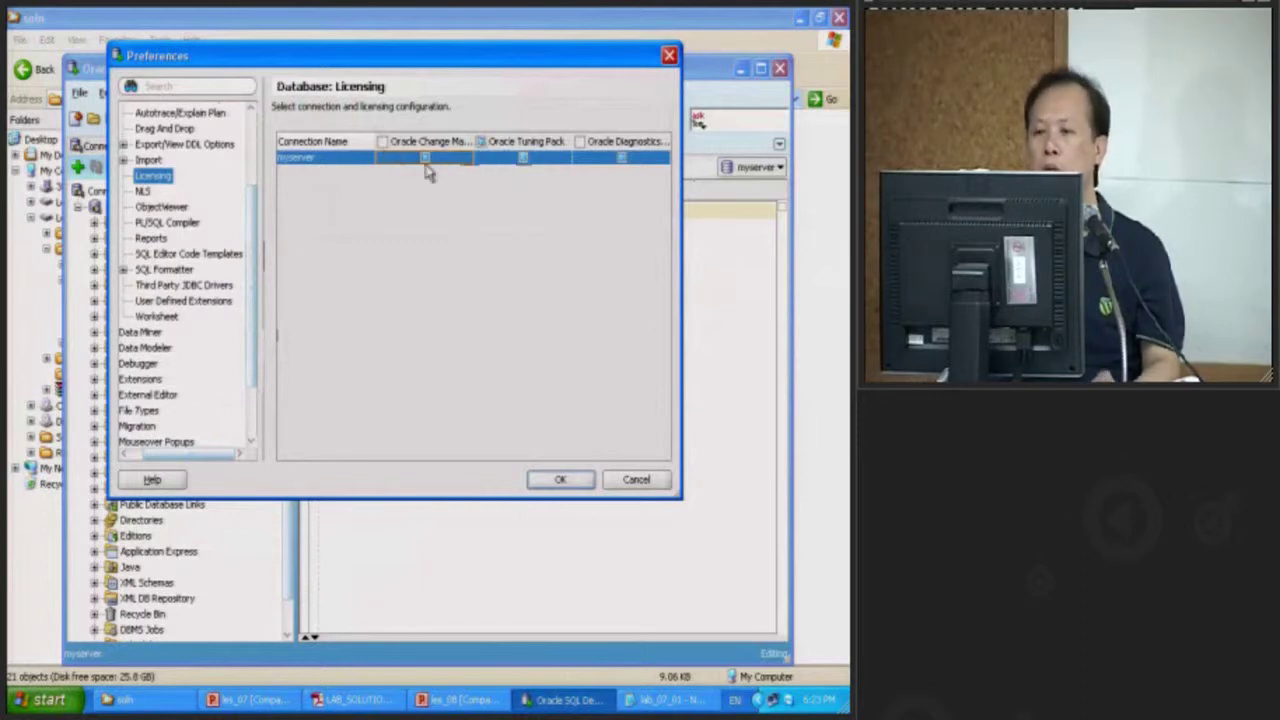
left_click(482, 145)
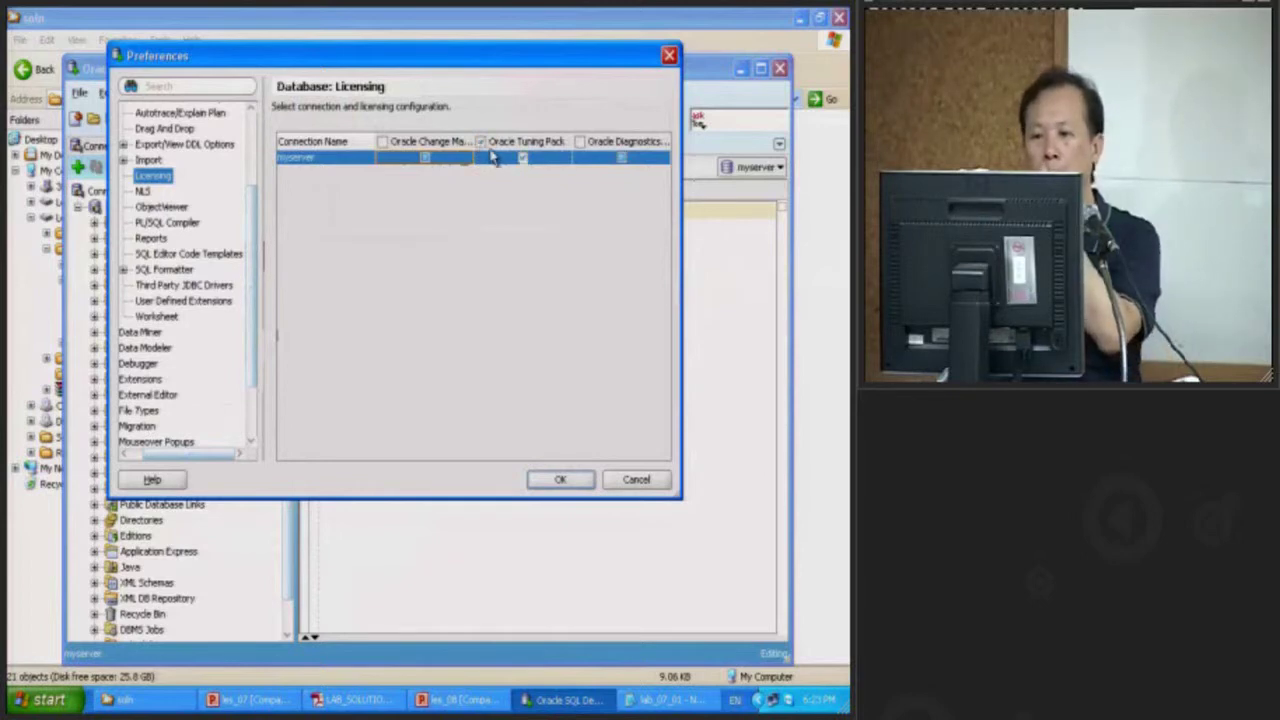
left_click(522, 158)
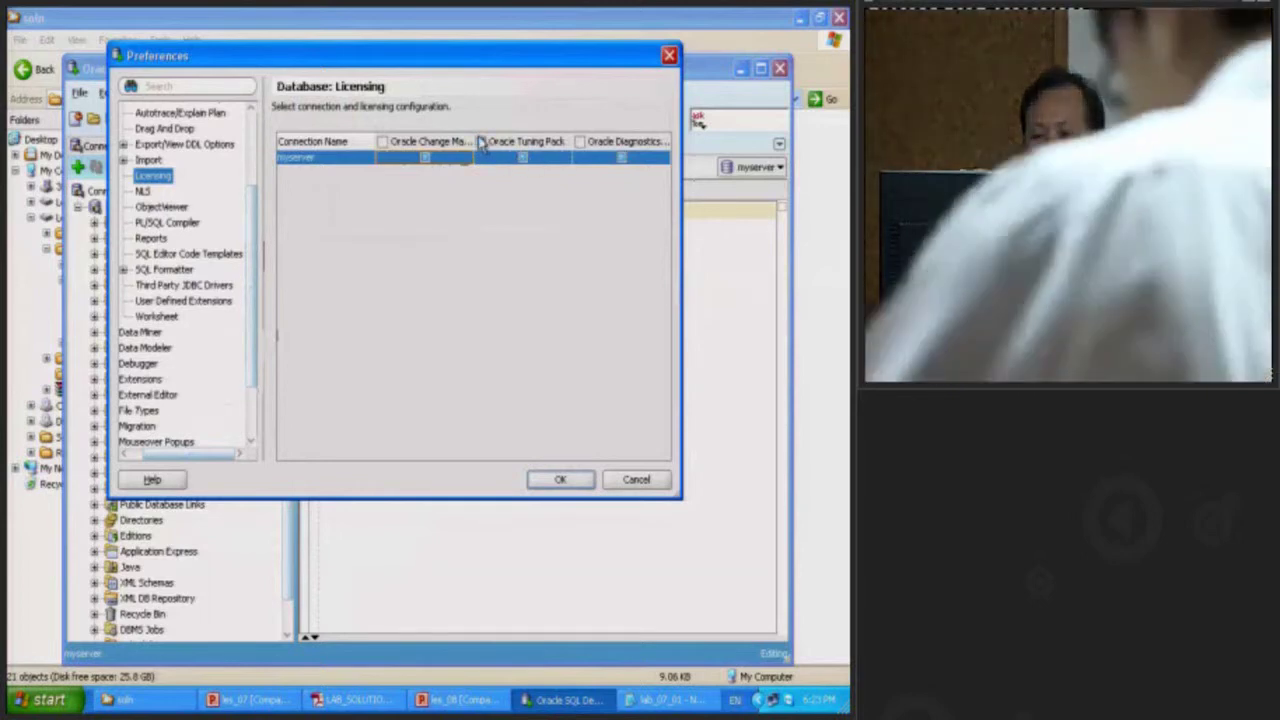
left_click(522, 158)
left_click(522, 159)
Look through the Migration and External Editor preferences and leave the preferences without saving
left_click_drag(251, 333, 254, 369)
left_click_drag(199, 457, 171, 457)
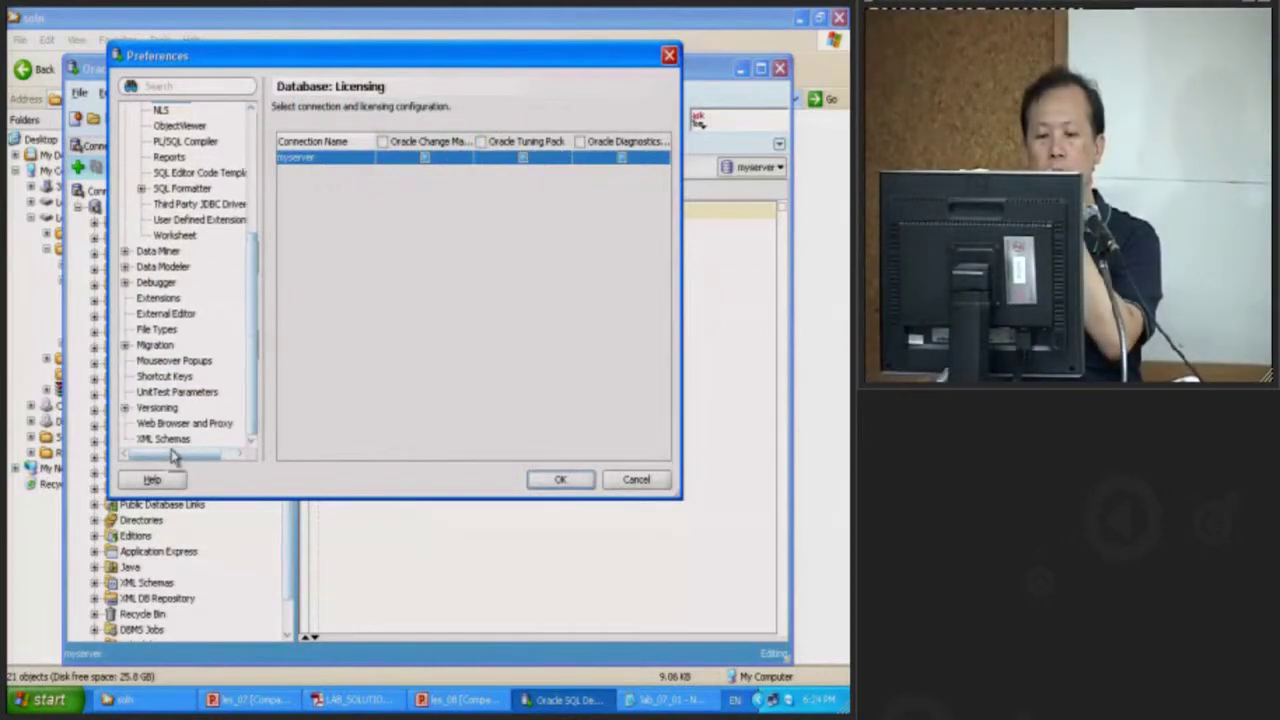
left_click(125, 346)
left_click(125, 346)
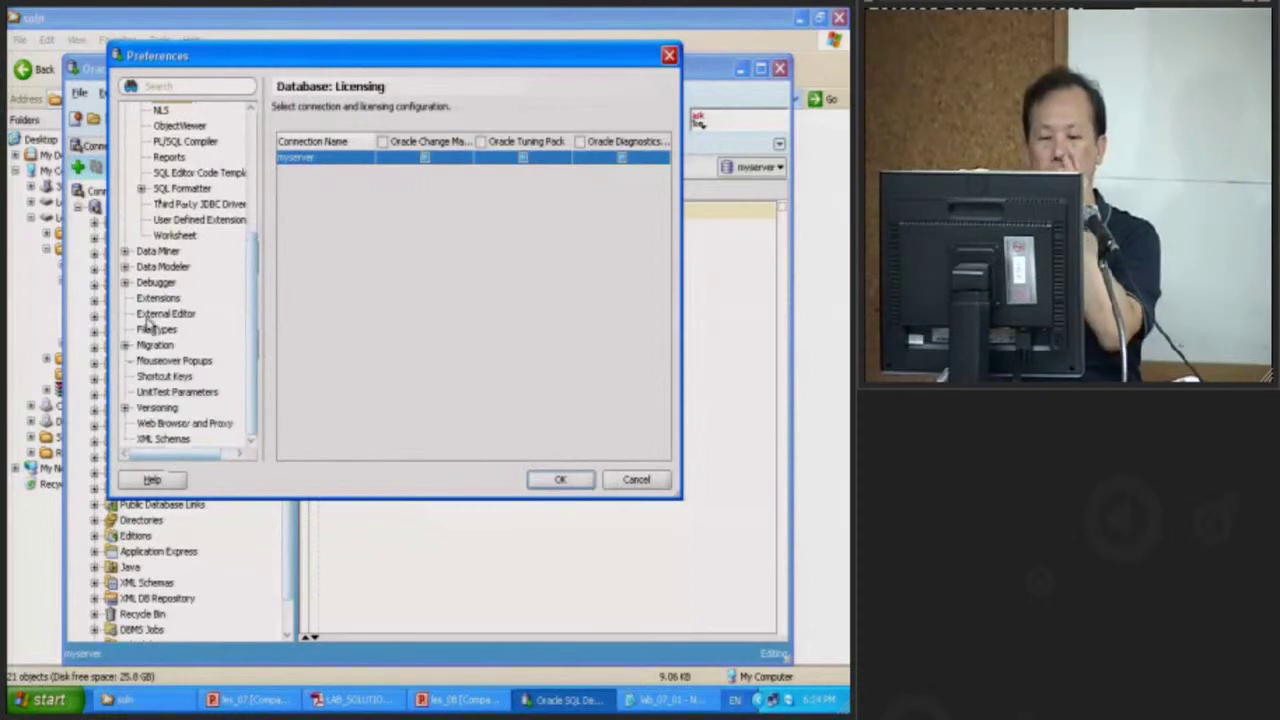
left_click(160, 314)
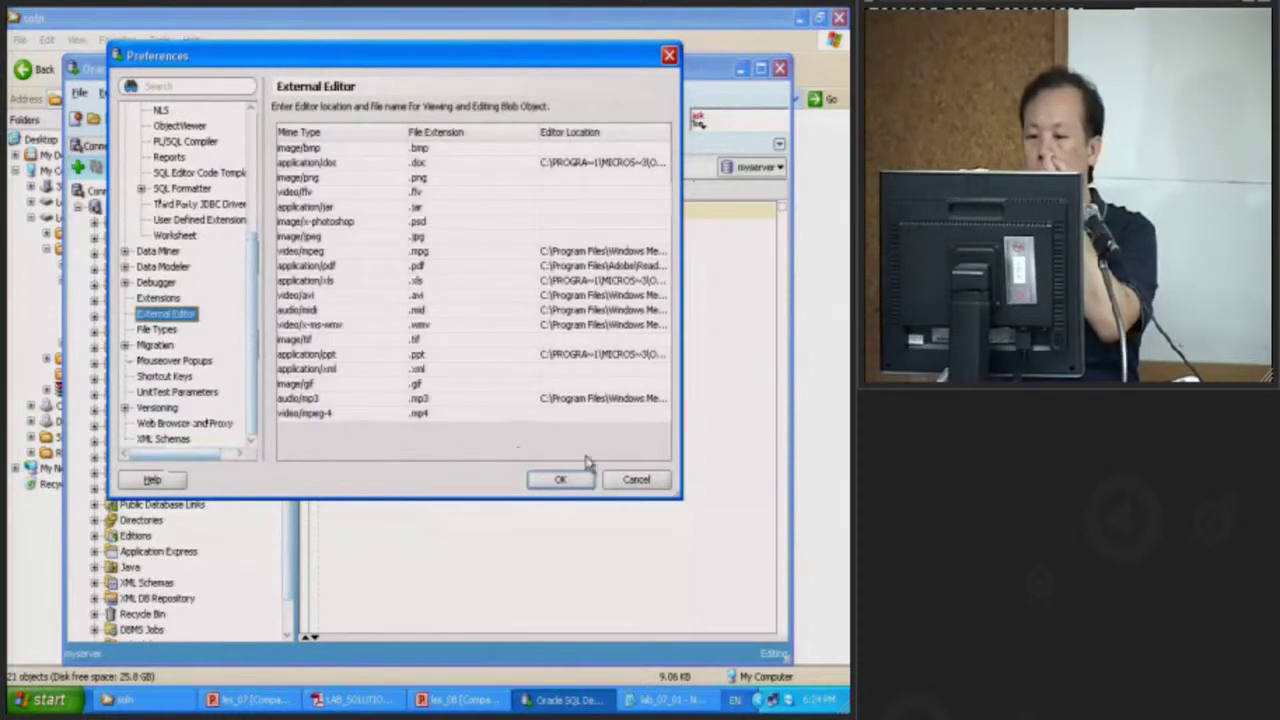
left_click(628, 481)
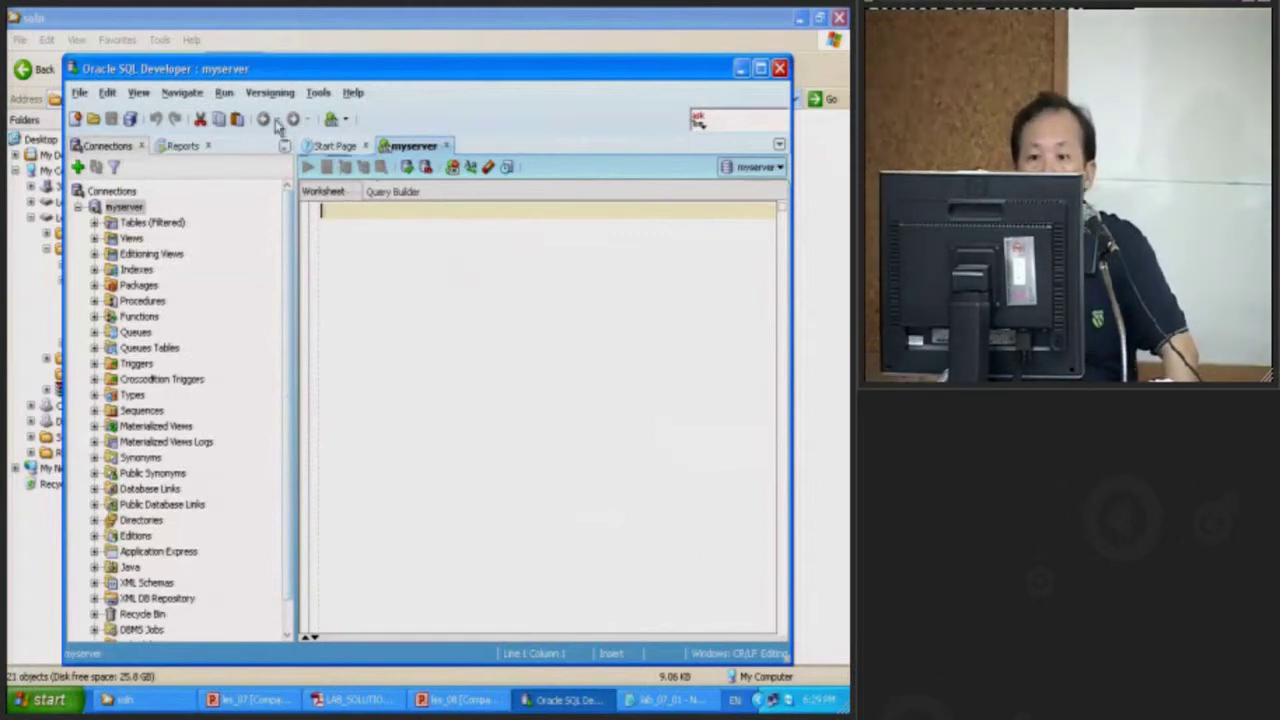
left_click(224, 92)
left_click(270, 94)
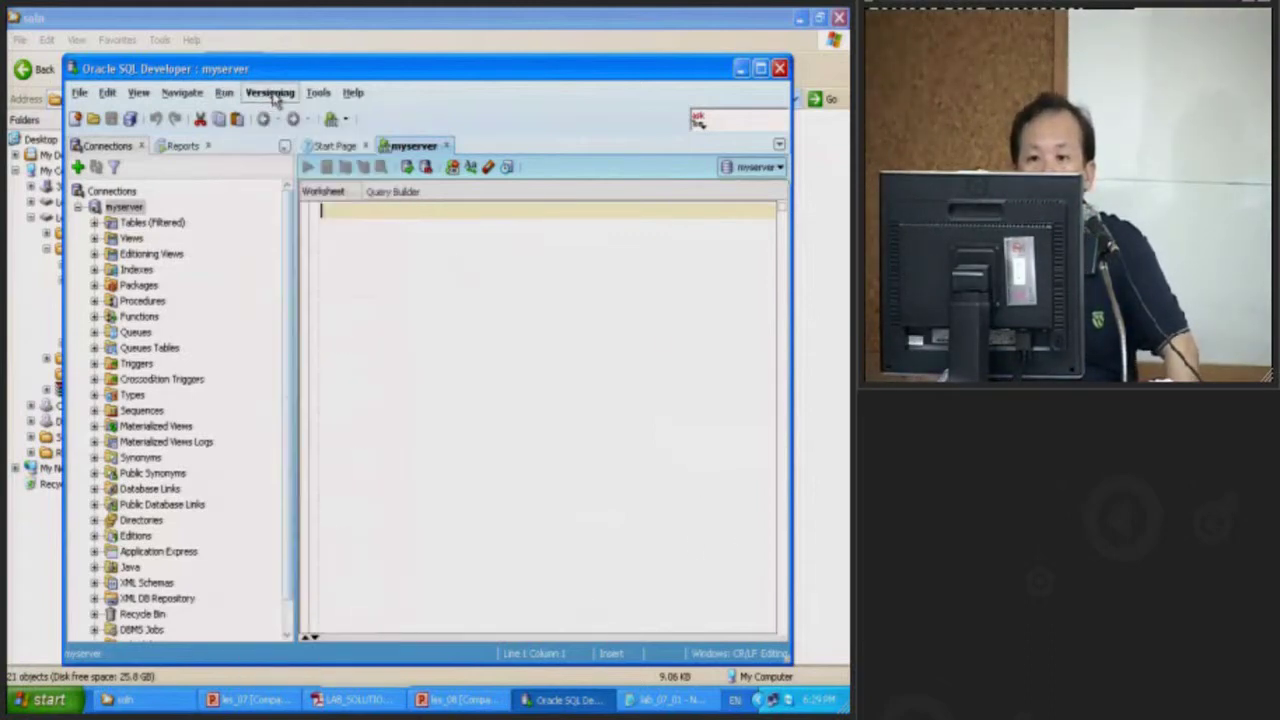
left_click(318, 92)
mouse_move(345, 118)
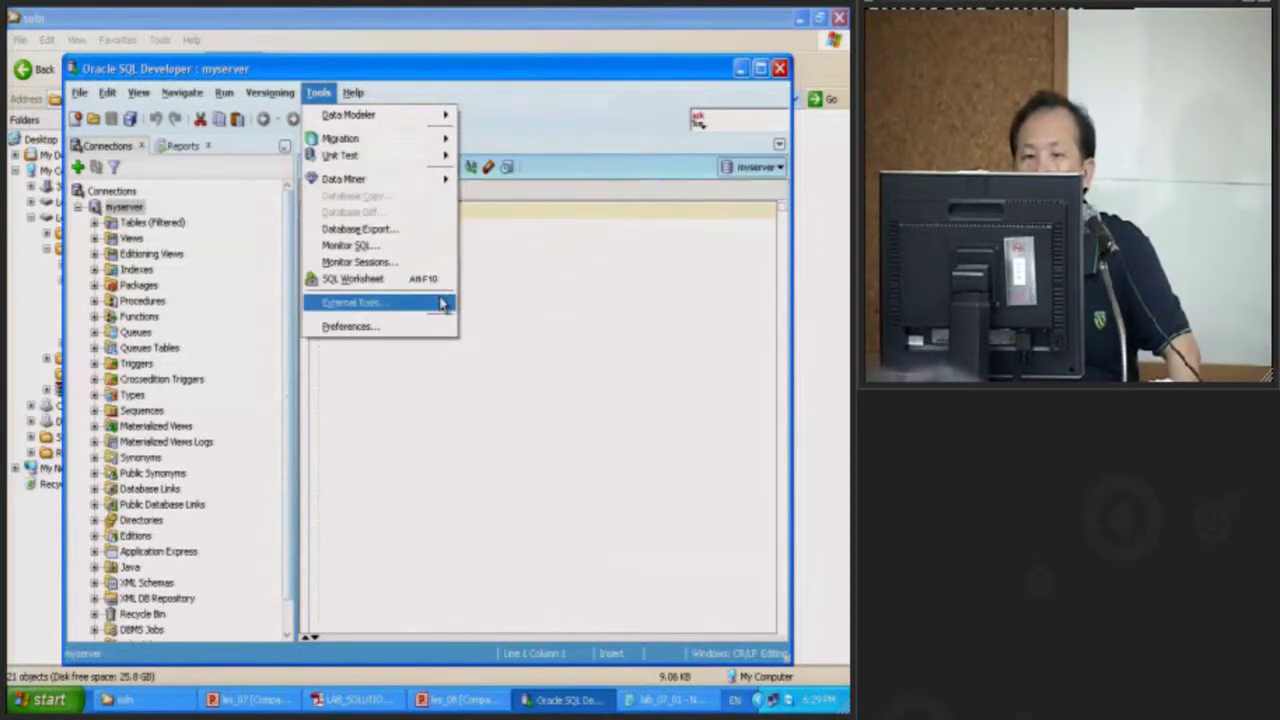
left_click(448, 440)
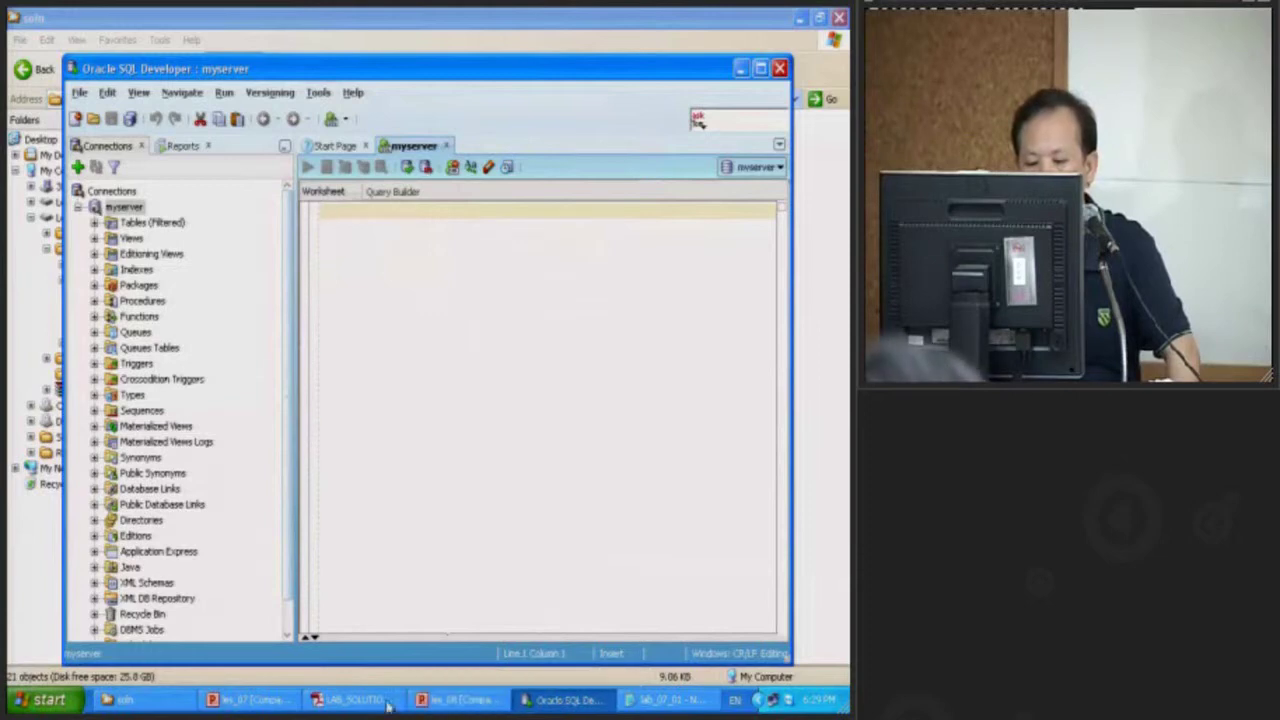
Switch to the les_07 presentation in PowerPoint and close it
left_click(250, 699)
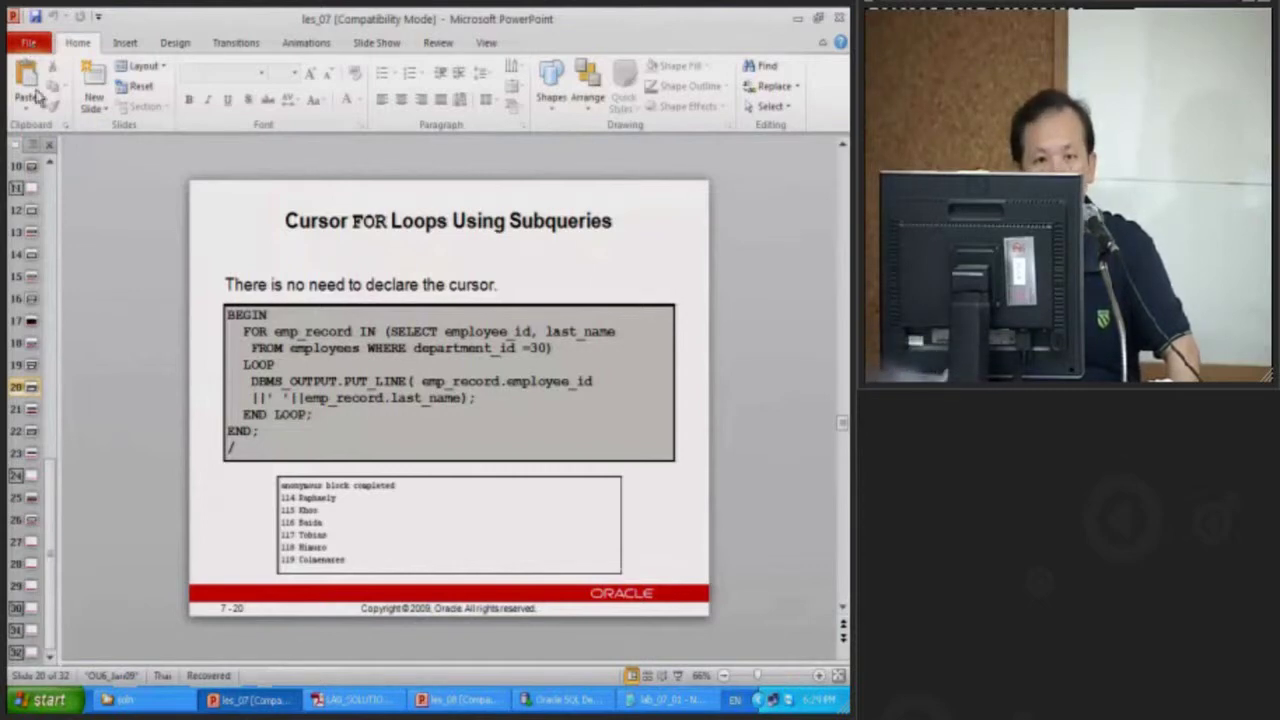
left_click(28, 42)
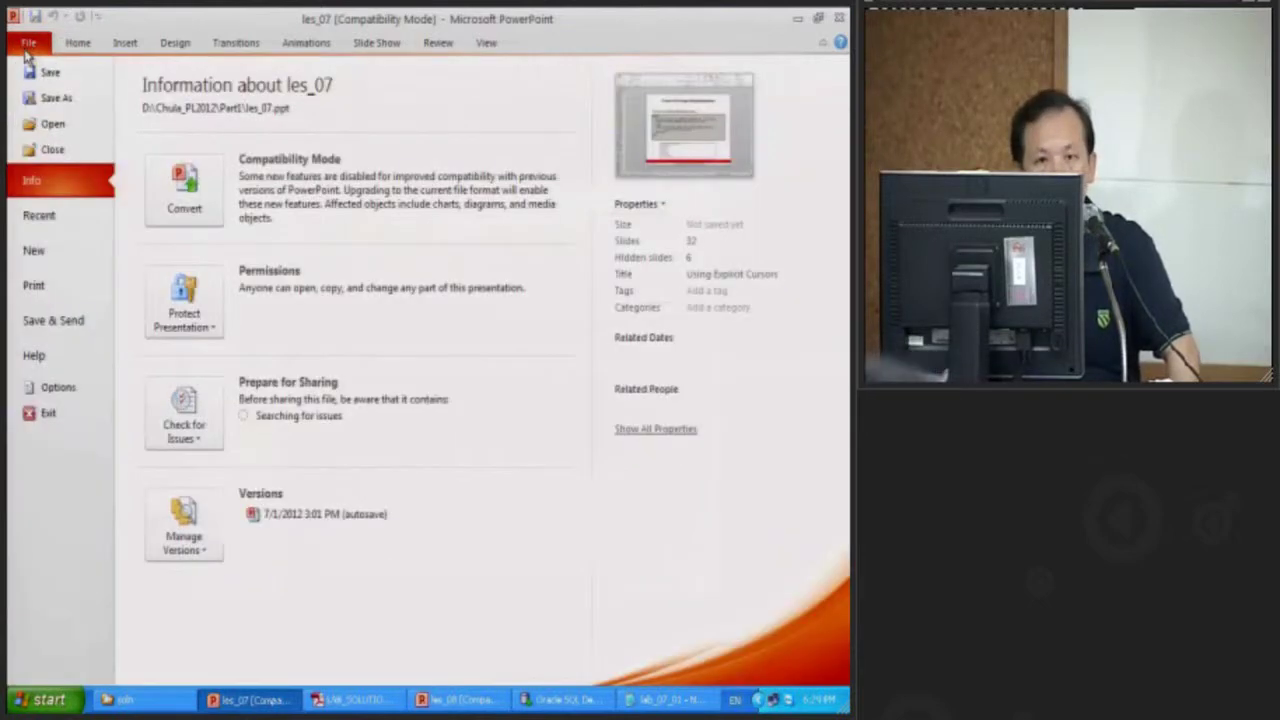
left_click(46, 149)
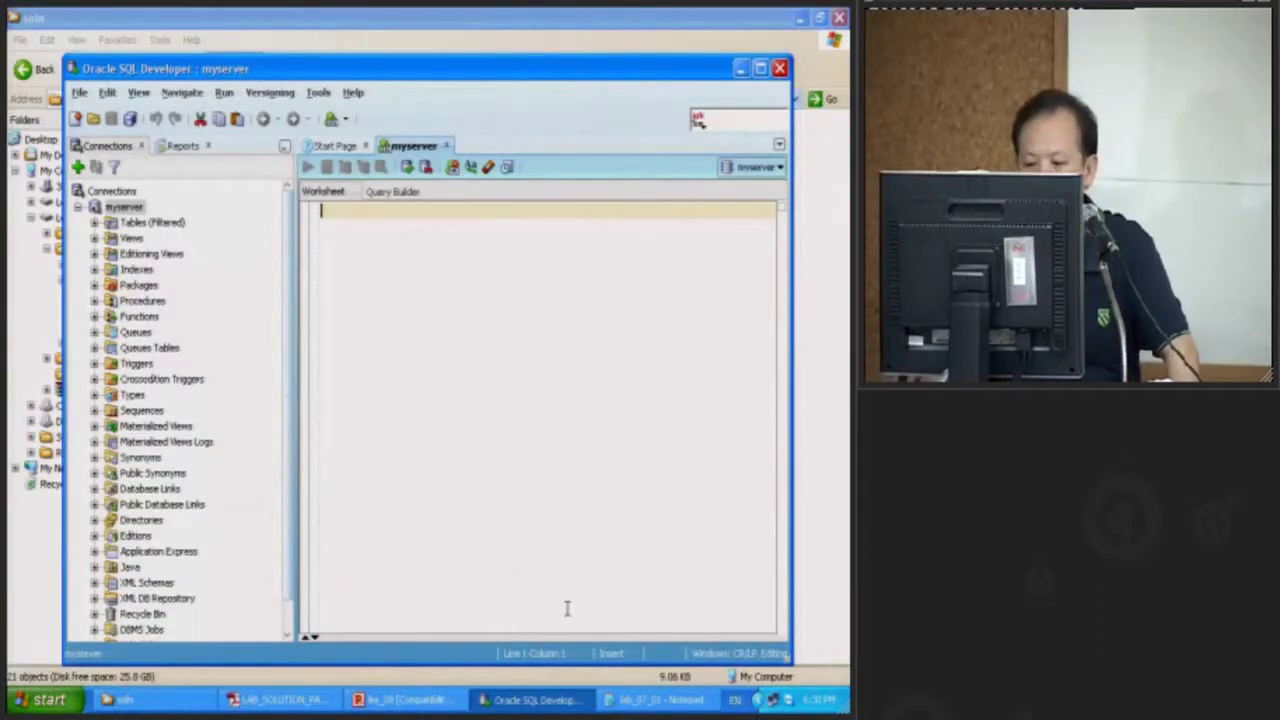
Bring up the lab_07_01 script in Notepad and close it
left_click(655, 701)
right_click(663, 701)
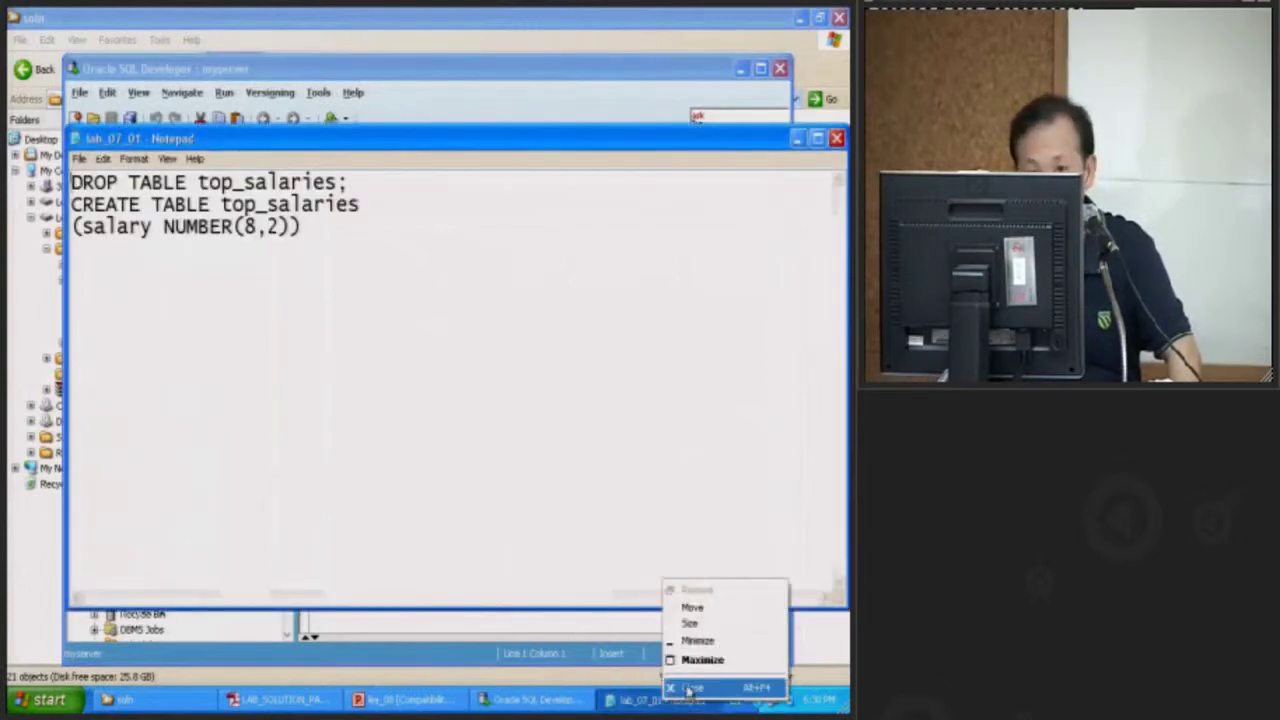
left_click(688, 688)
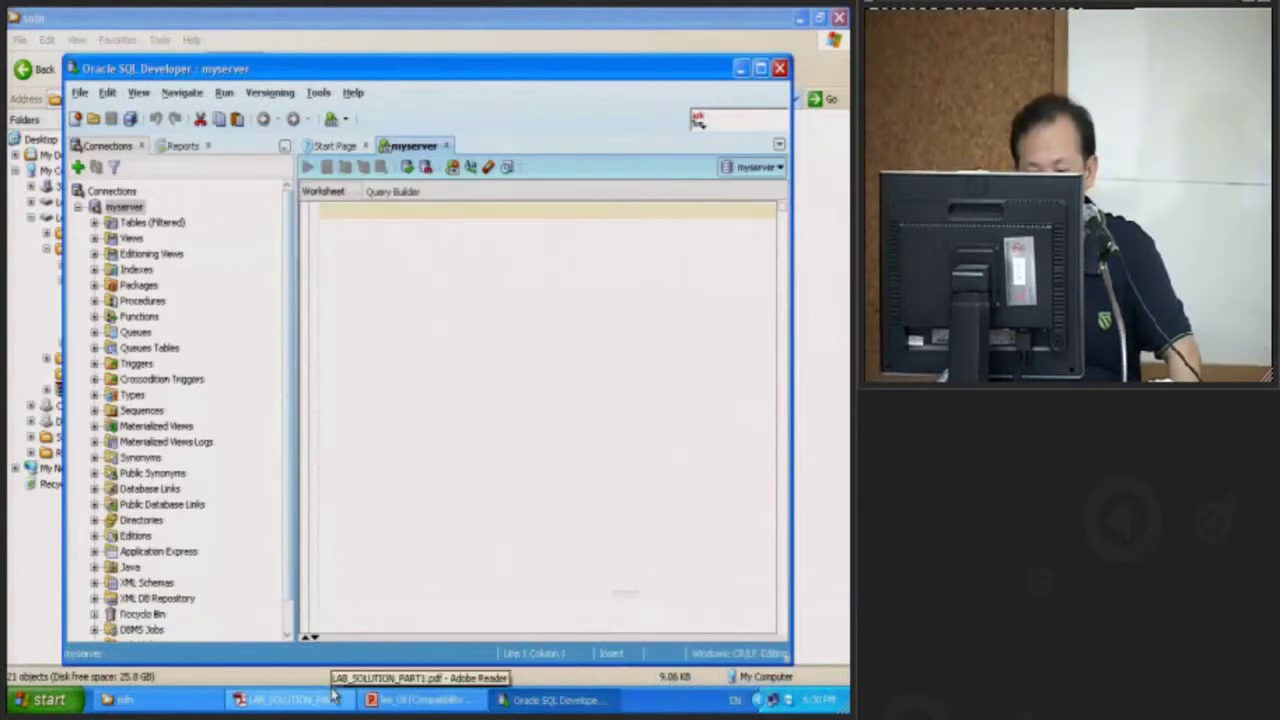
Switch to the les_08 presentation, check its file information and return to the practice notes page
left_click(450, 704)
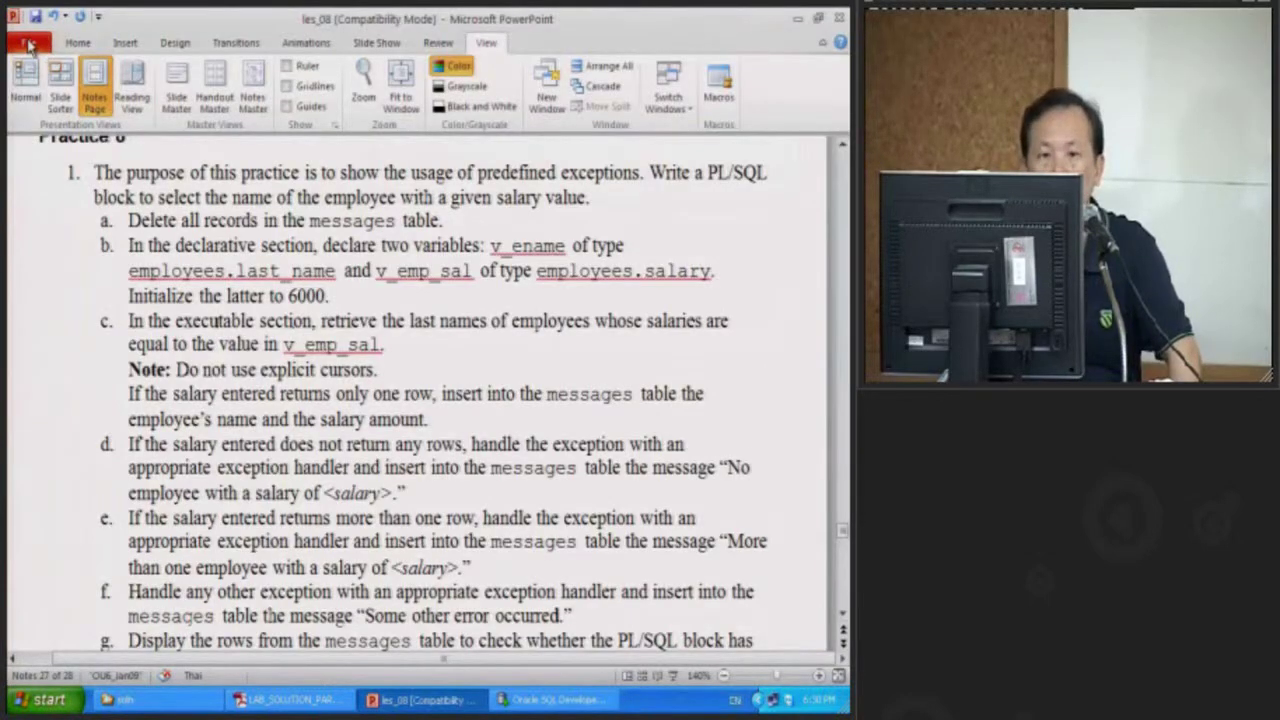
left_click(29, 43)
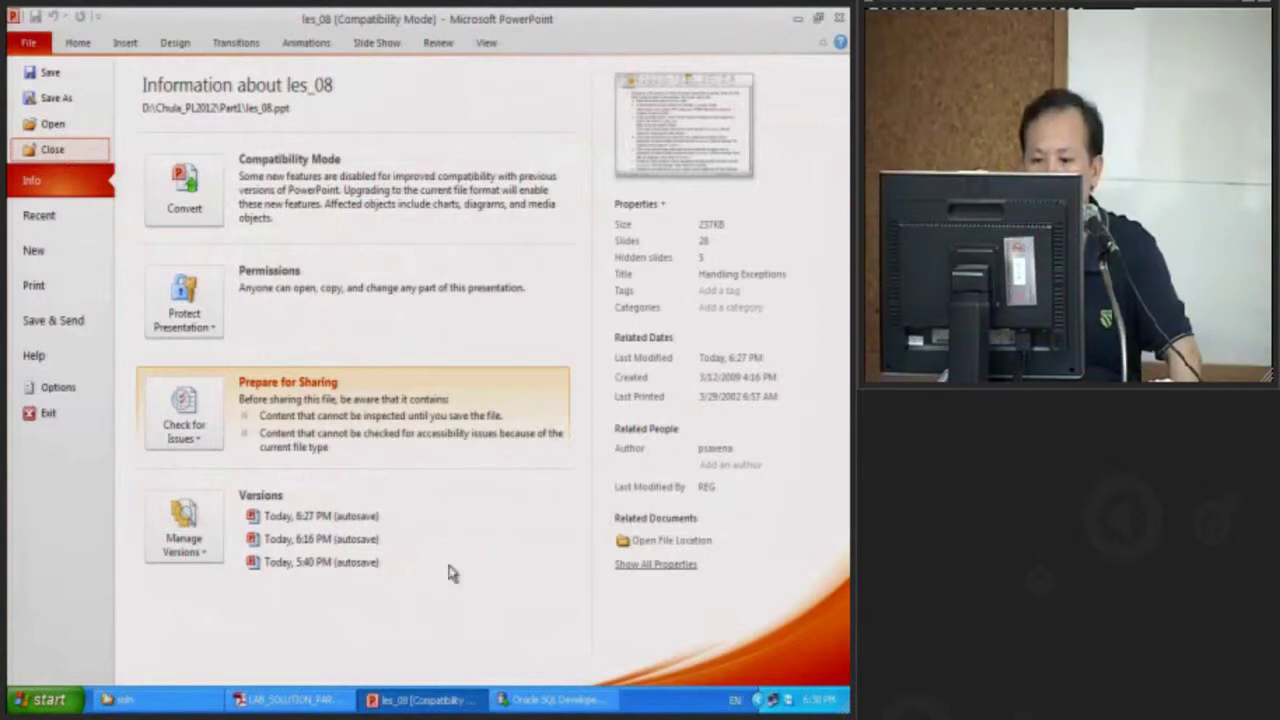
left_click(78, 45)
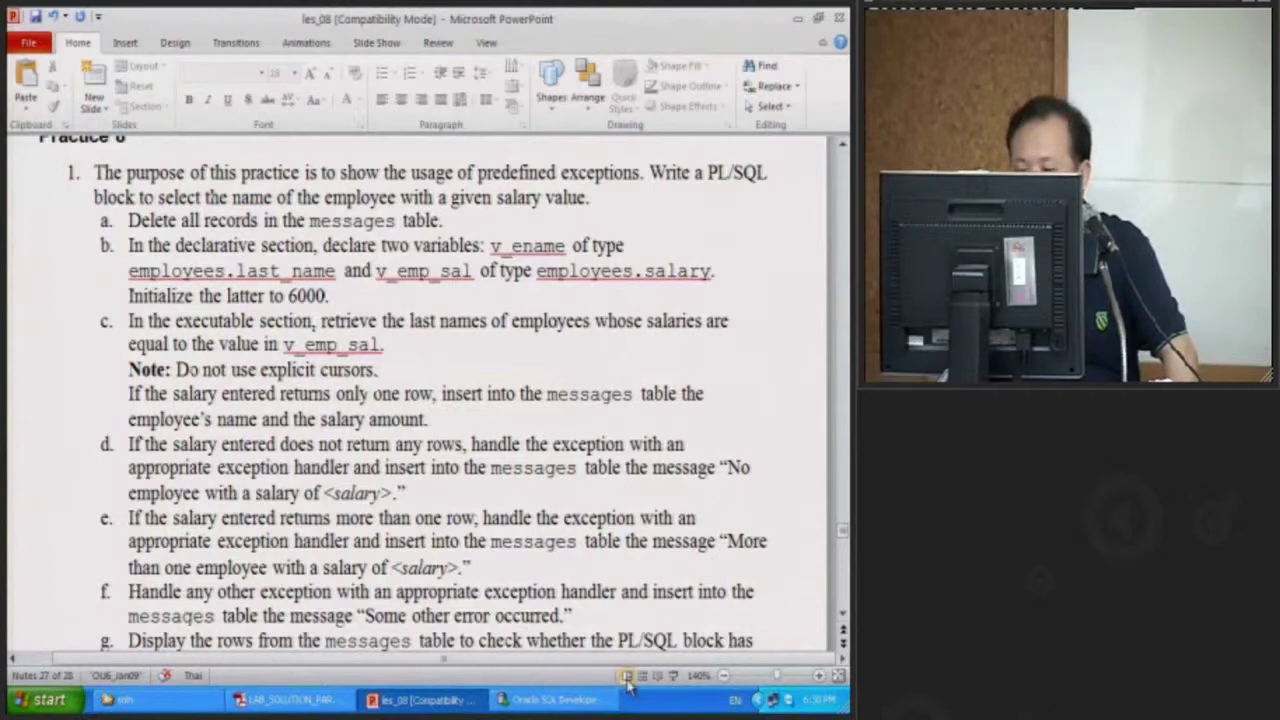